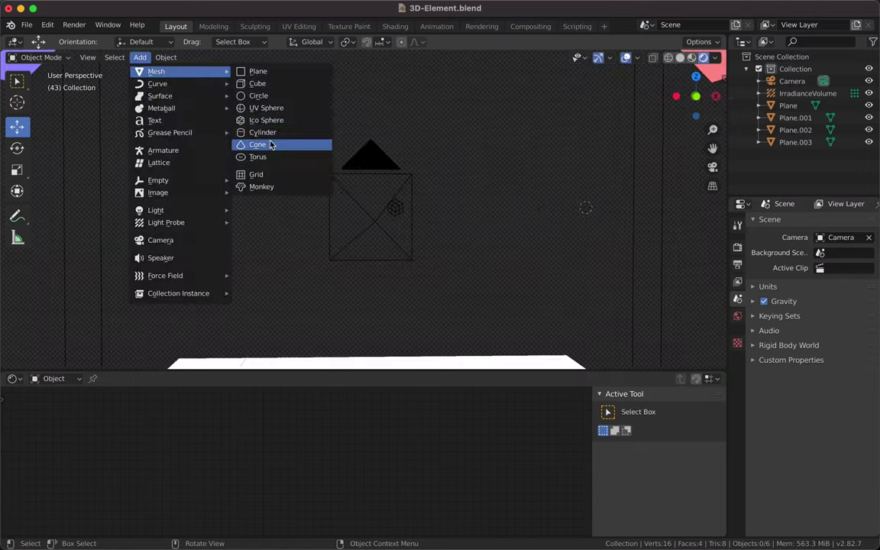
Add an icosphere and move it to the centre of the frame.
click(272, 144)
key(n)
click(720, 136)
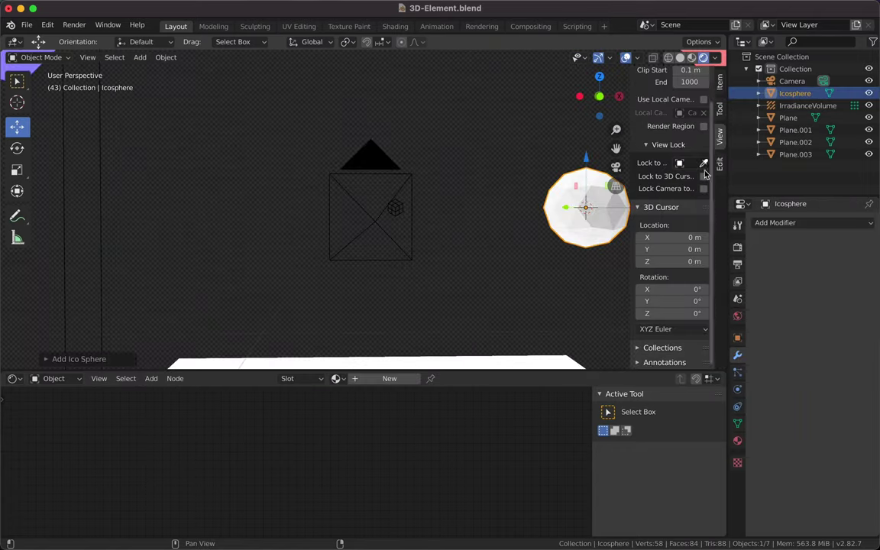
click(720, 108)
click(720, 164)
drag(585, 207, 369, 207)
Give the icosphere a Subdivision Surface modifier with a higher viewport level.
click(813, 222)
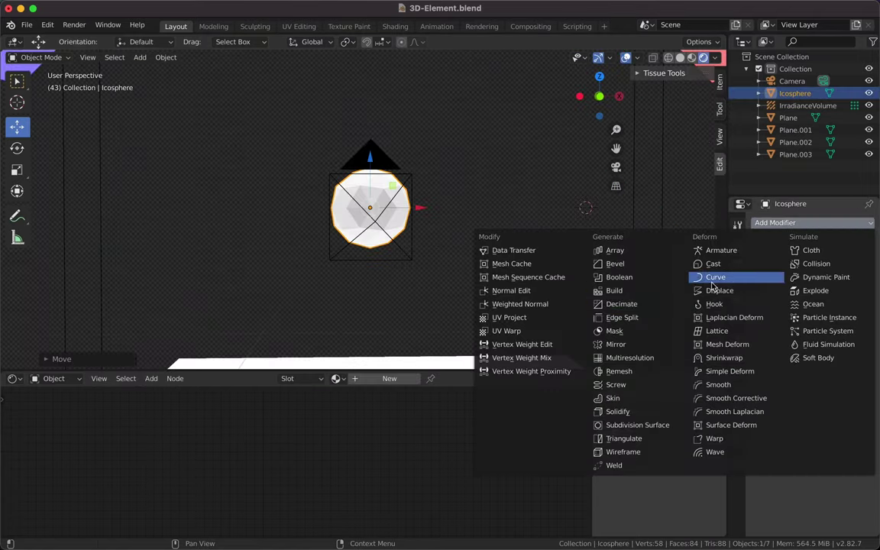
click(632, 434)
key(KP_Decimal)
key(Tab)
key(shift+z)
key(Tab)
click(805, 315)
click(805, 315)
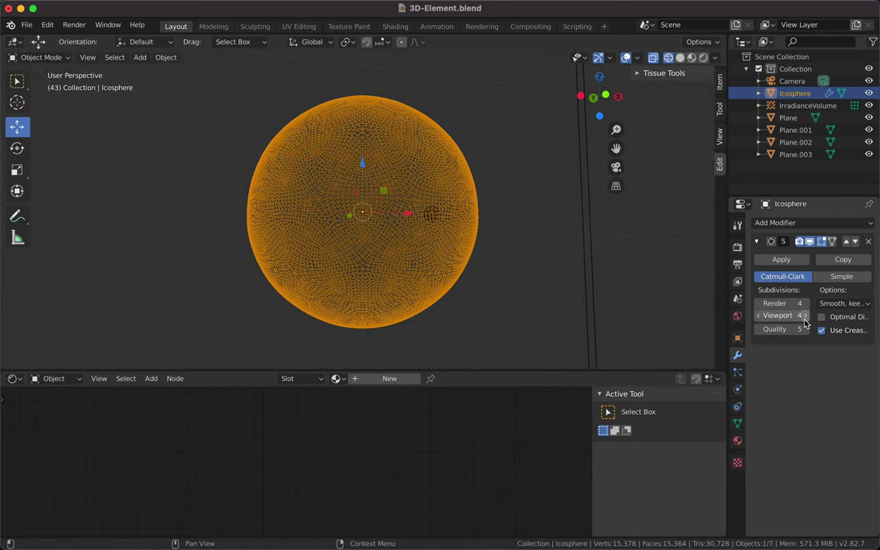
Add Decimate and Displace modifiers to the icosphere.
click(814, 222)
click(635, 306)
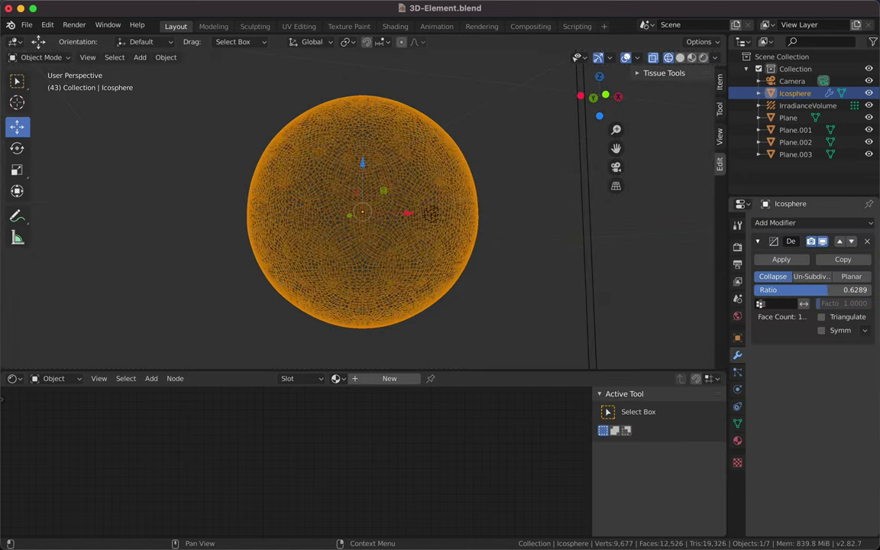
click(794, 222)
click(718, 290)
Set the displacement texture to Clouds with size 0.28 and depth 5.
click(825, 259)
click(844, 285)
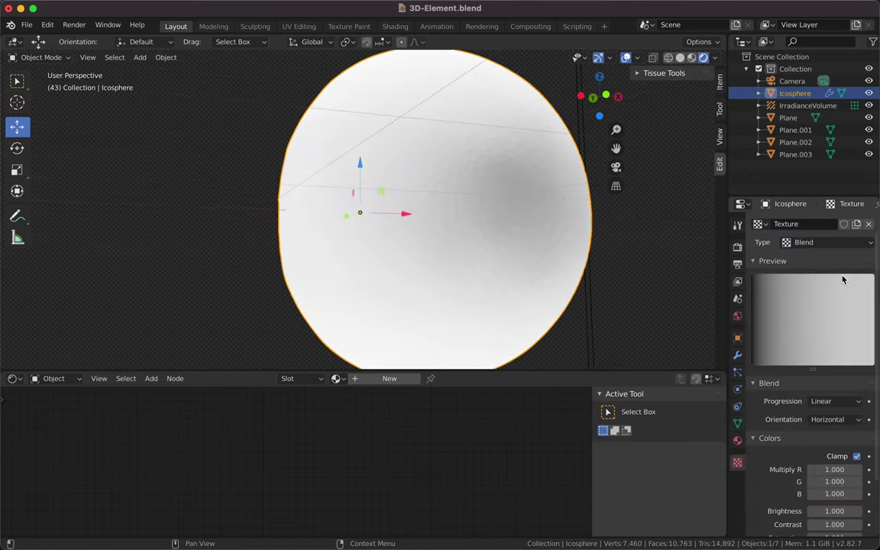
click(824, 242)
click(848, 289)
click(870, 245)
click(817, 319)
click(870, 245)
click(817, 336)
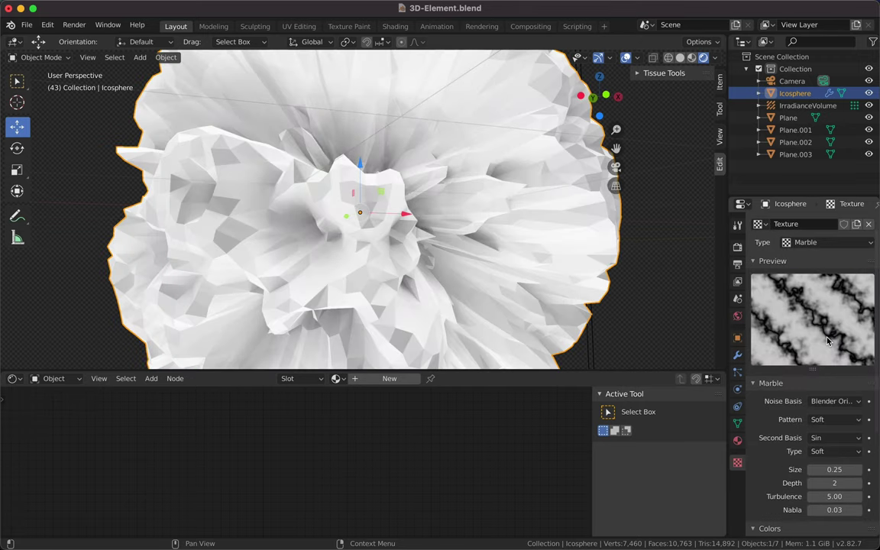
click(833, 242)
click(817, 367)
click(832, 242)
click(815, 284)
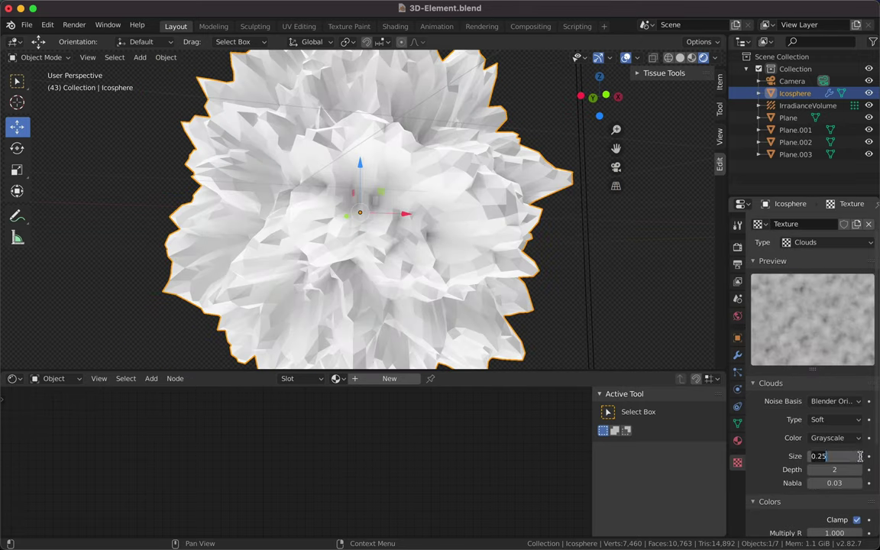
text(0.28)
key(Return)
drag(834, 470, 852, 469)
Add a second Displace modifier driven by a new Noise texture.
scroll(809, 382, down, 5)
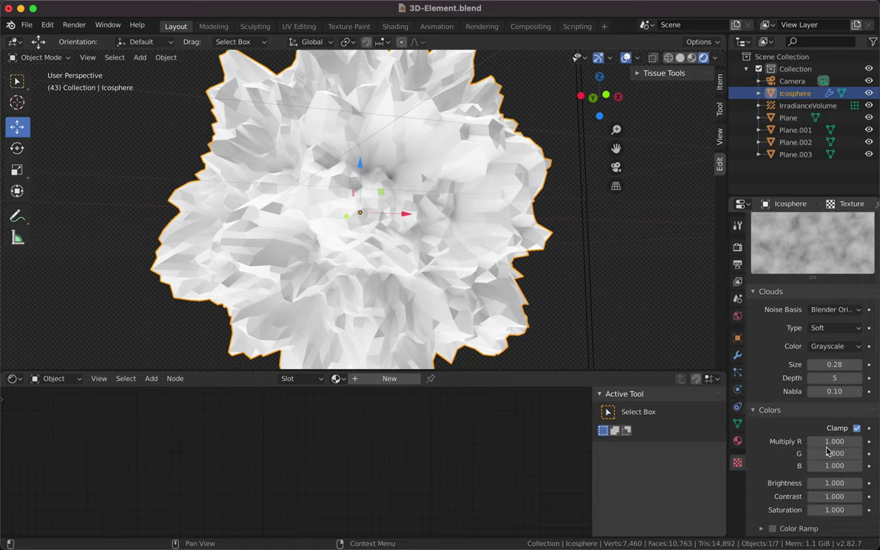
click(737, 355)
click(814, 222)
click(727, 299)
scroll(477, 298, down, 5)
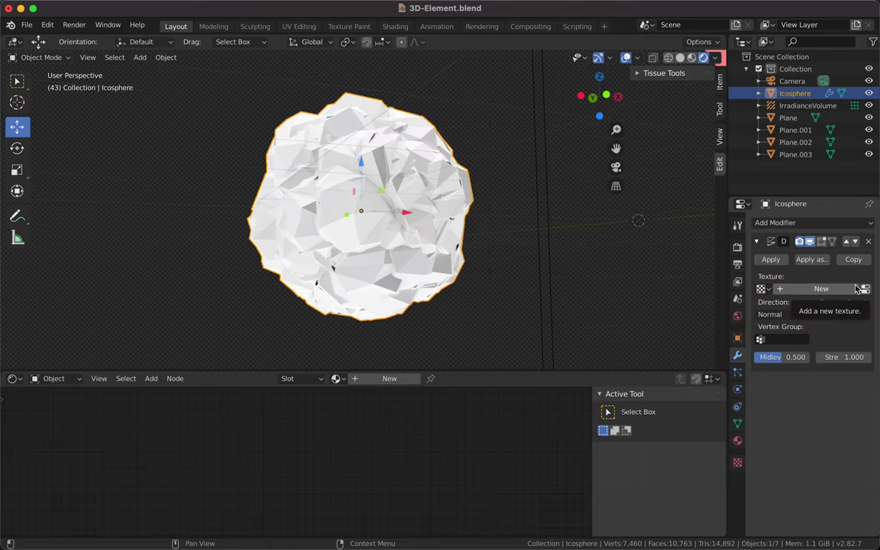
click(821, 288)
click(829, 259)
click(839, 293)
click(845, 305)
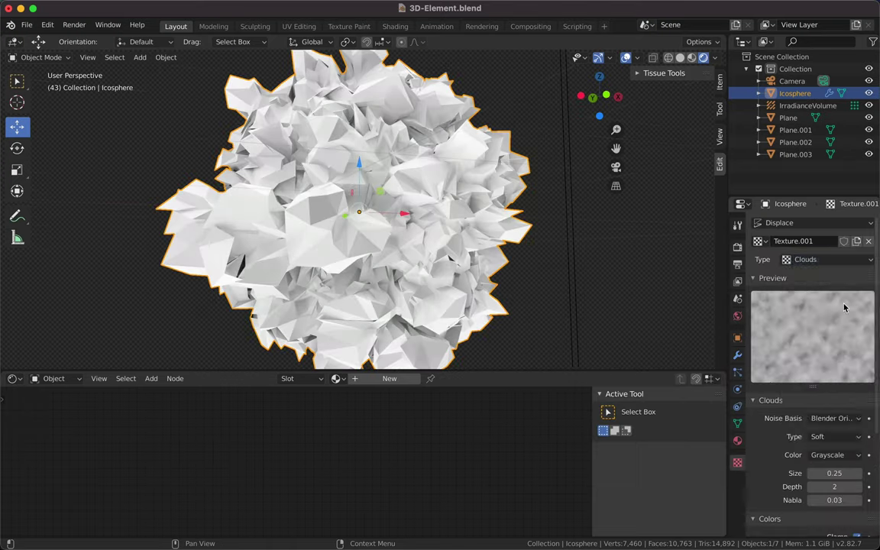
click(840, 320)
click(844, 294)
click(821, 369)
click(828, 259)
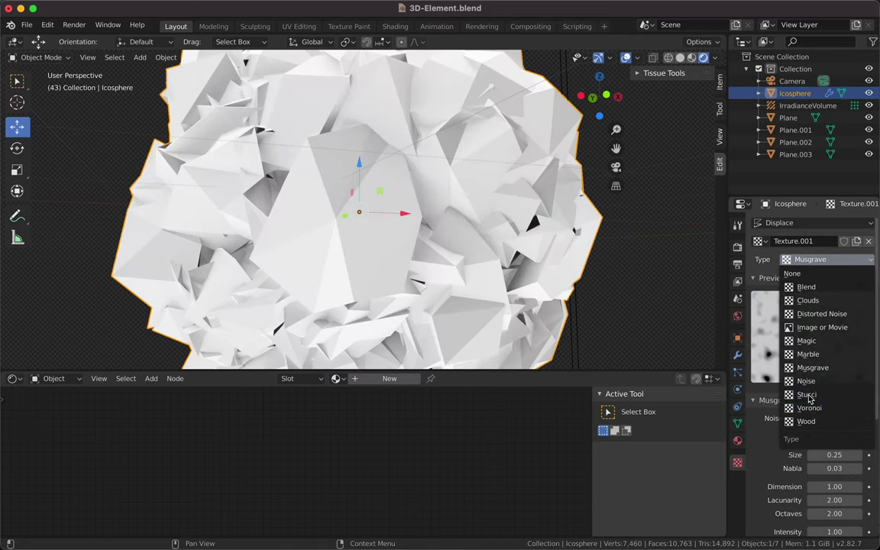
click(808, 383)
Add a third Displace modifier driven by a new Wood texture.
click(736, 355)
click(813, 223)
click(718, 290)
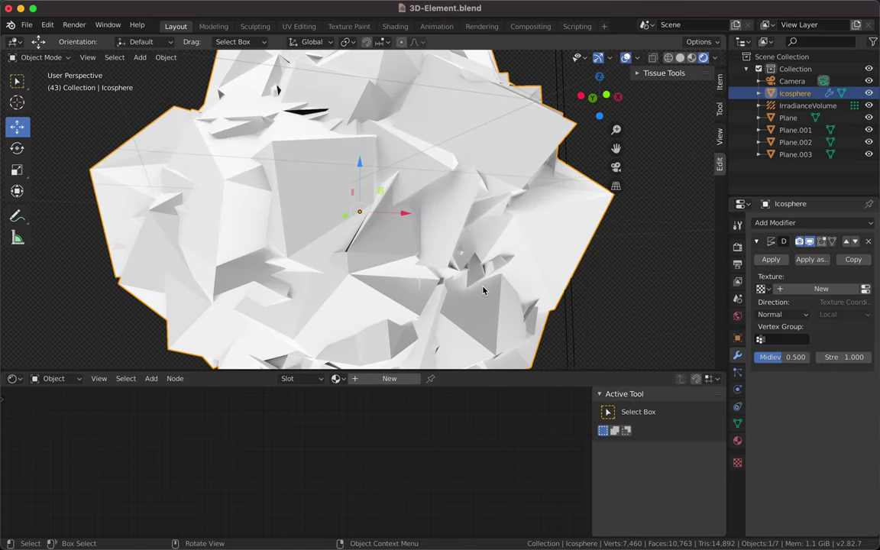
click(780, 286)
click(868, 288)
click(828, 258)
click(807, 408)
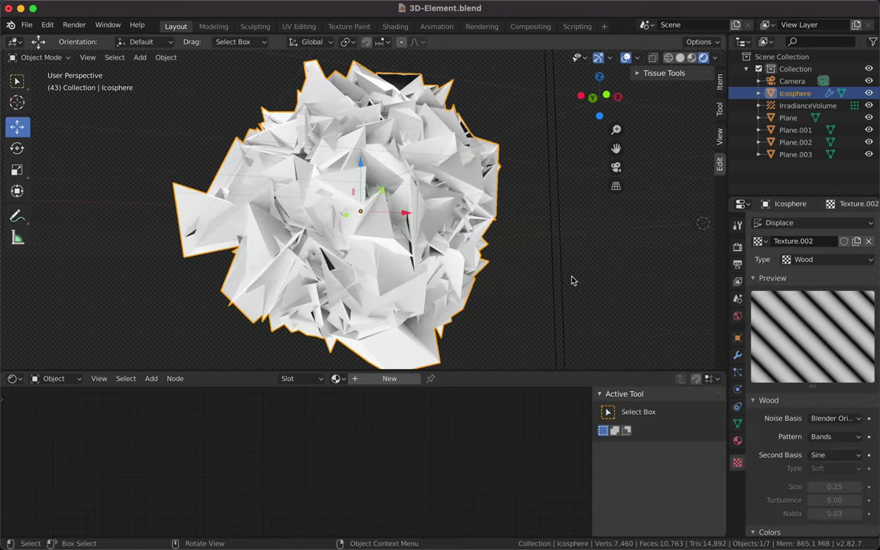
Give the blob a new dark metallic material, view through the camera, and rescale it.
click(827, 275)
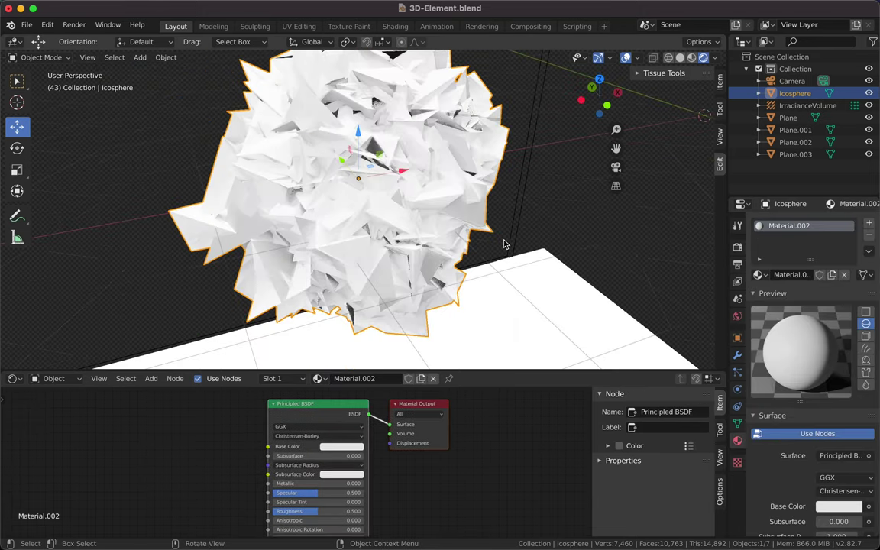
click(342, 446)
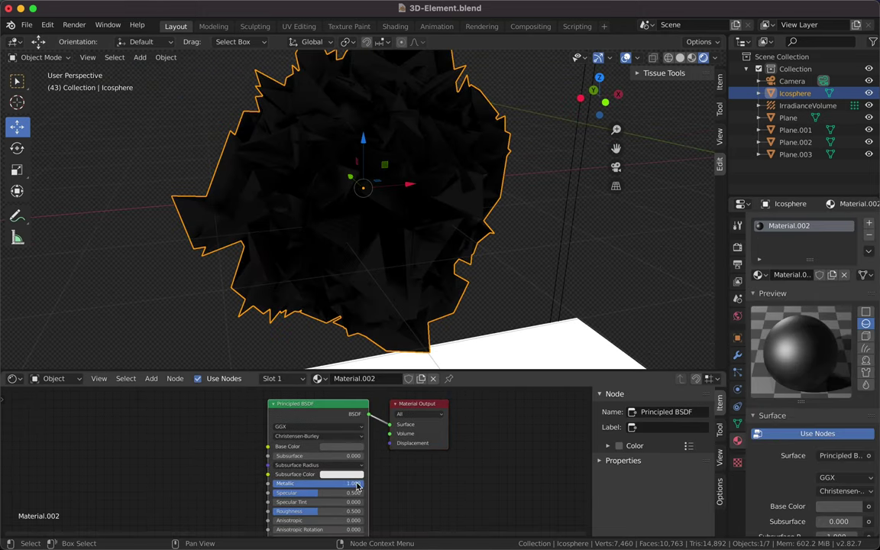
scroll(334, 458, down, 3)
click(87, 57)
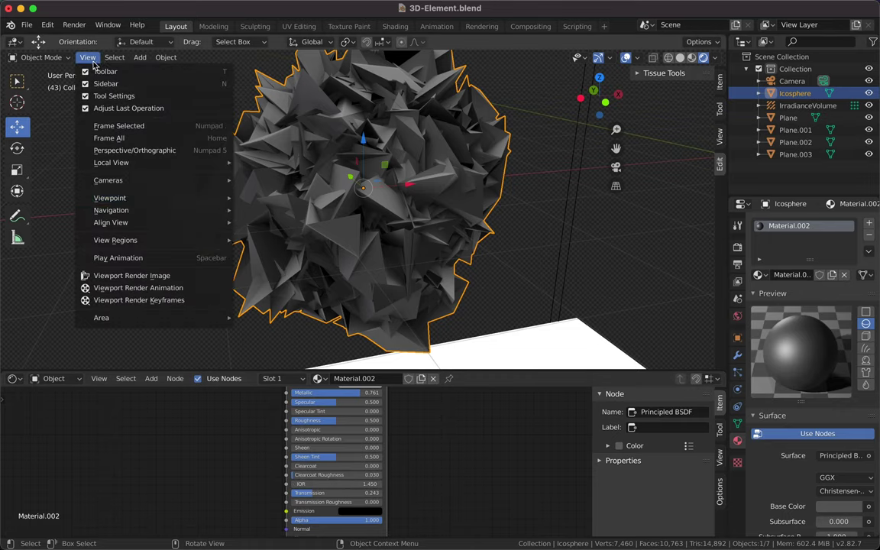
click(222, 182)
key(s)
click(426, 210)
Nudge the blob, add a UV sphere, and paste a resized copy.
key(g)
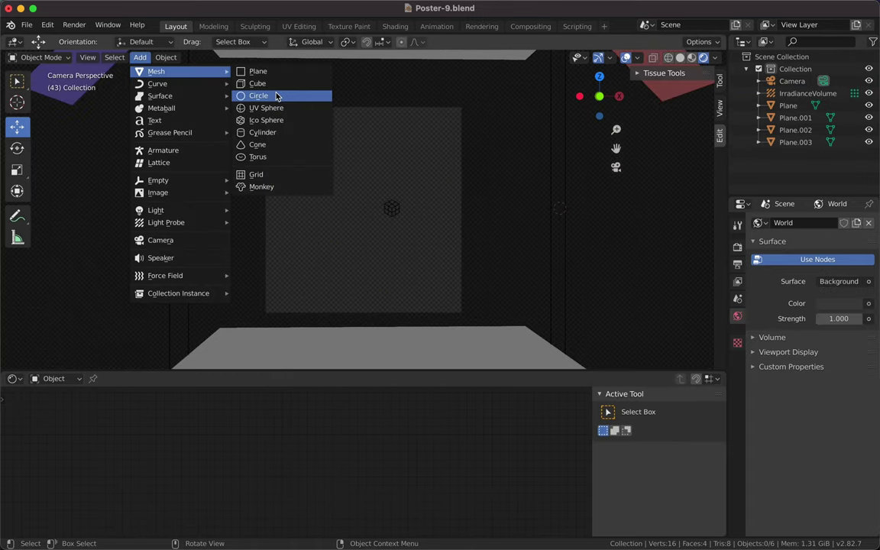
click(277, 94)
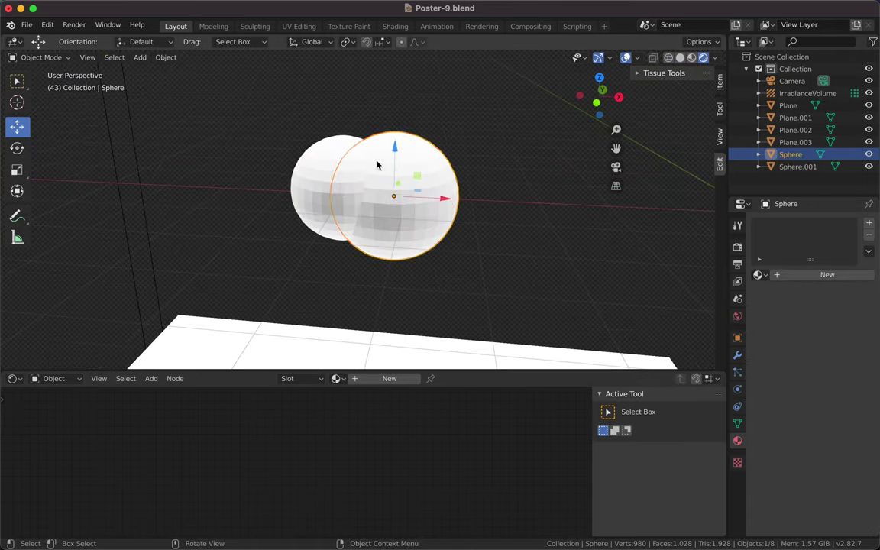
key(ctrl+v)
key(s)
click(432, 162)
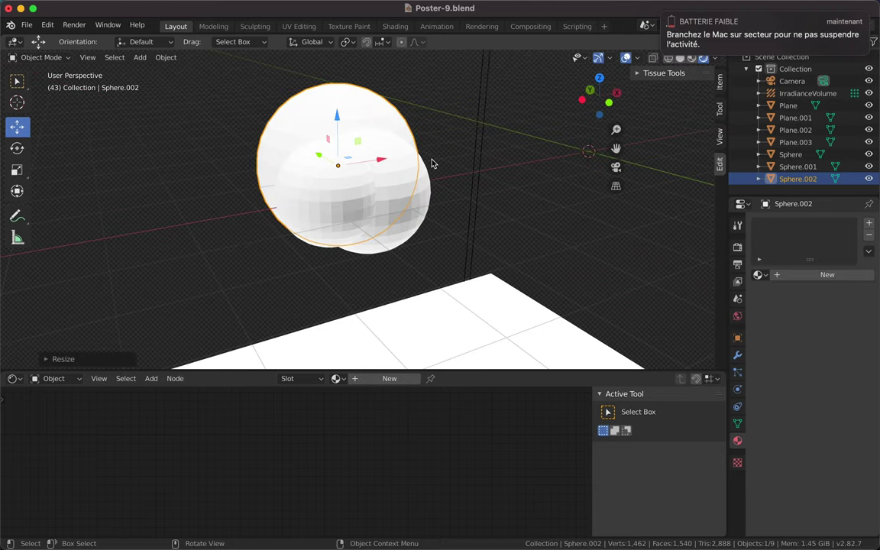
Paste a smaller sphere copy and move it sideways to overlap.
key(ctrl+v)
key(s)
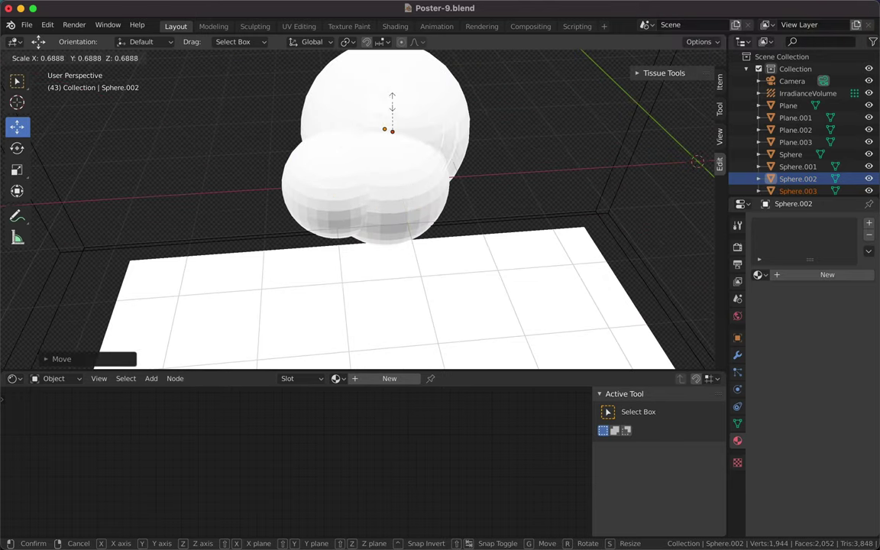
click(302, 120)
key(g)
Select the spheres and add a Boolean modifier to Sphere.001.
click(411, 85)
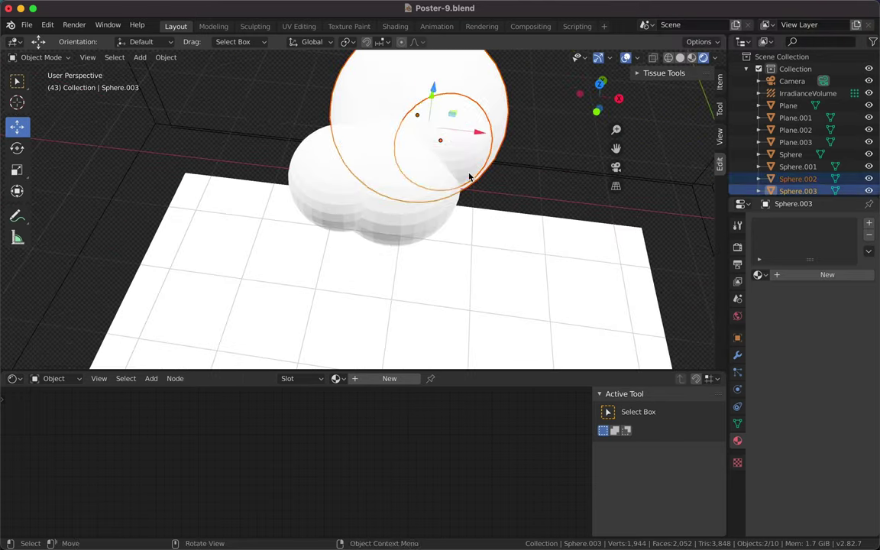
shift+click(469, 172)
click(736, 356)
click(779, 223)
click(620, 281)
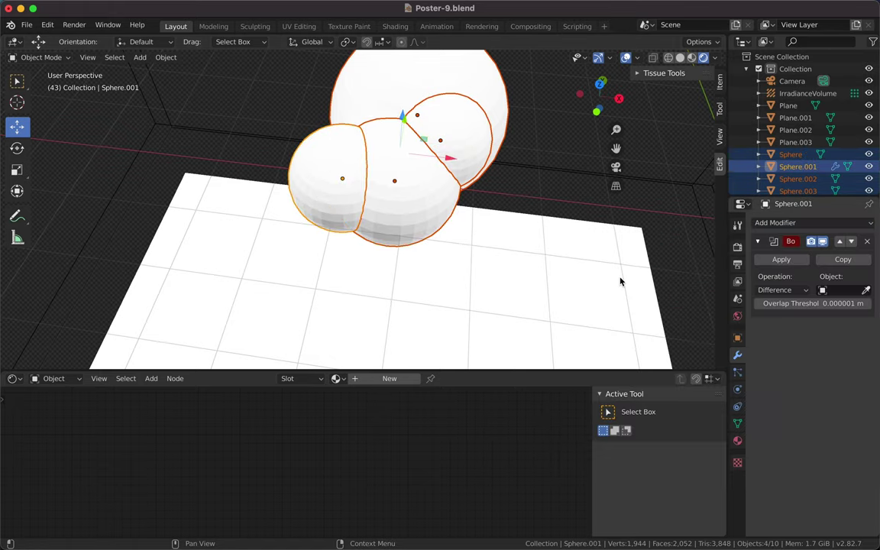
Apply Boolean merges on Sphere.001 using the first two spheres as operands.
click(840, 290)
click(756, 369)
click(780, 259)
click(166, 58)
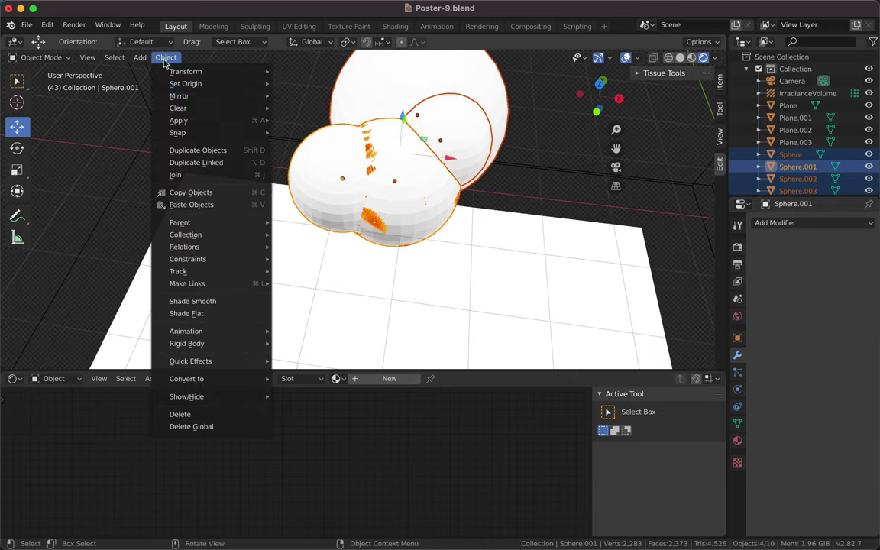
click(778, 223)
click(565, 396)
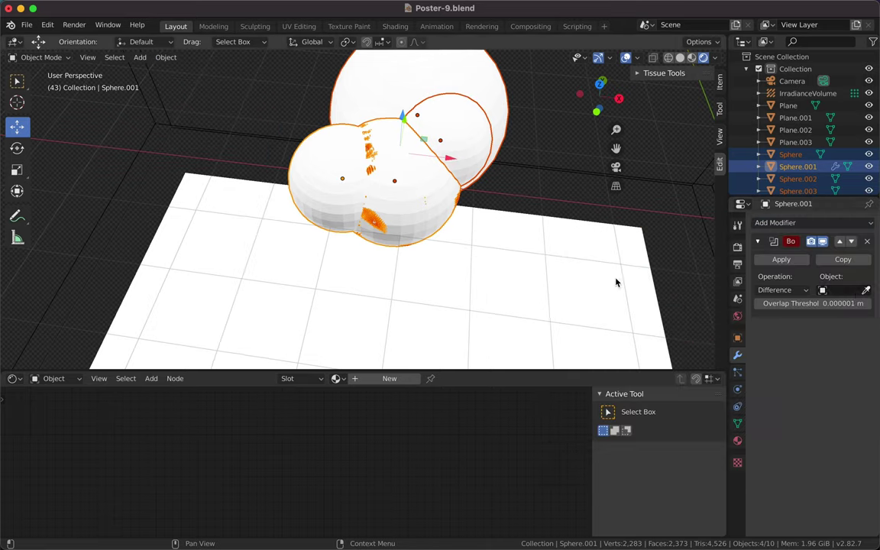
click(840, 290)
click(726, 359)
click(779, 223)
Add and apply two more Boolean modifiers, the last using Sphere.003.
click(618, 276)
click(840, 290)
click(756, 365)
click(780, 258)
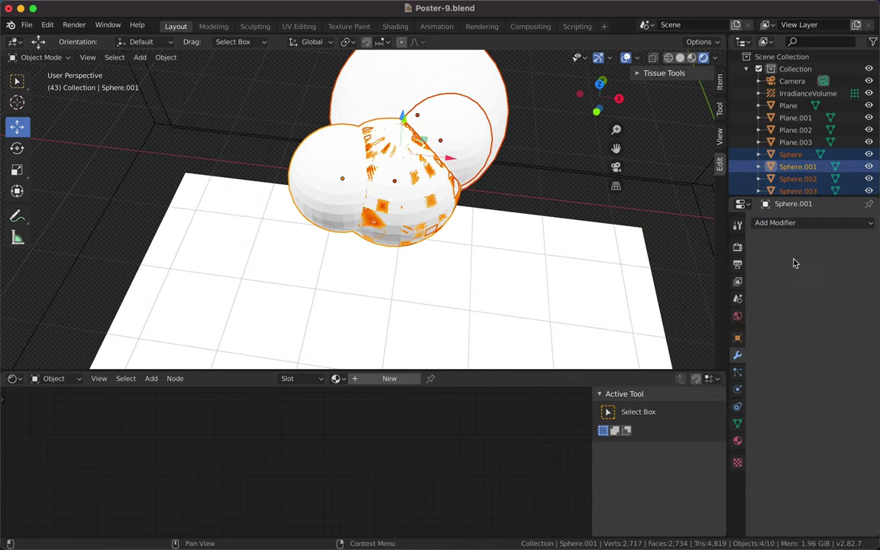
click(779, 222)
click(618, 277)
click(840, 290)
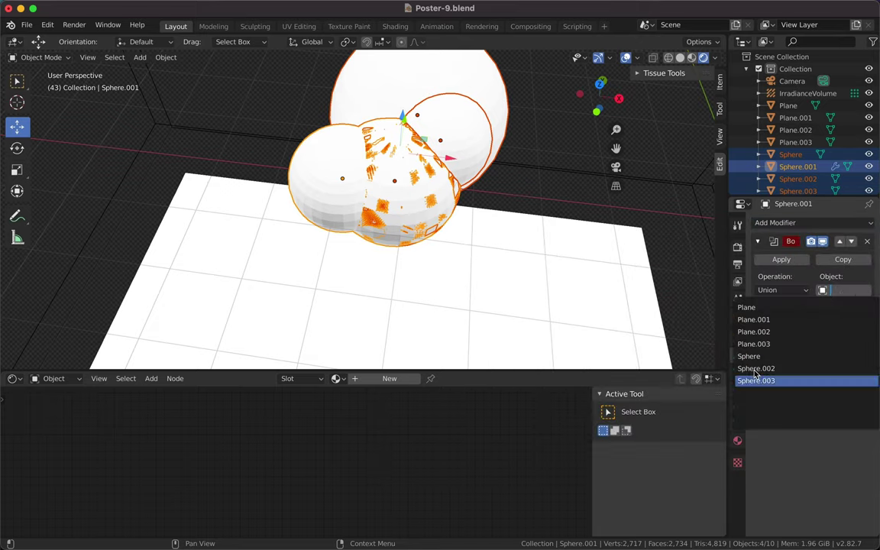
click(756, 382)
click(781, 259)
Subdivide Sphere.001 to level 5, then add and apply a light Decimate.
key(ctrl+5)
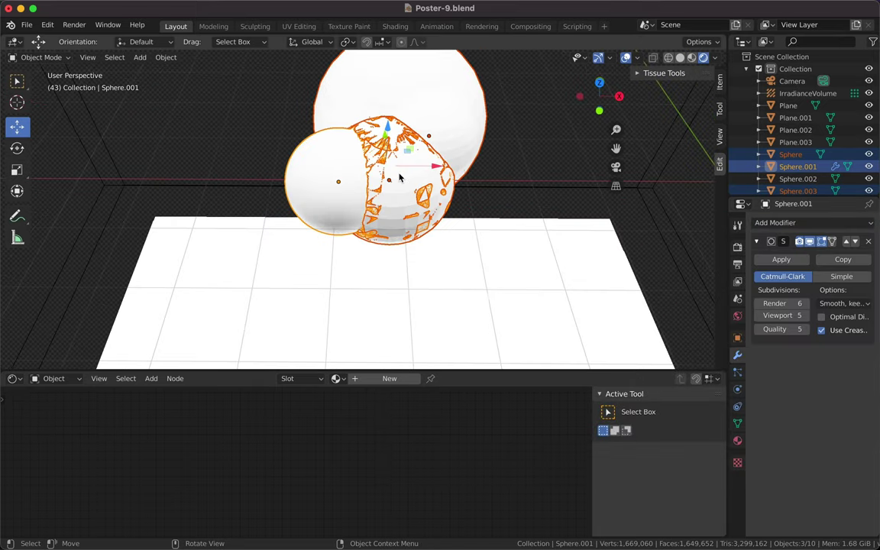
click(838, 223)
click(618, 298)
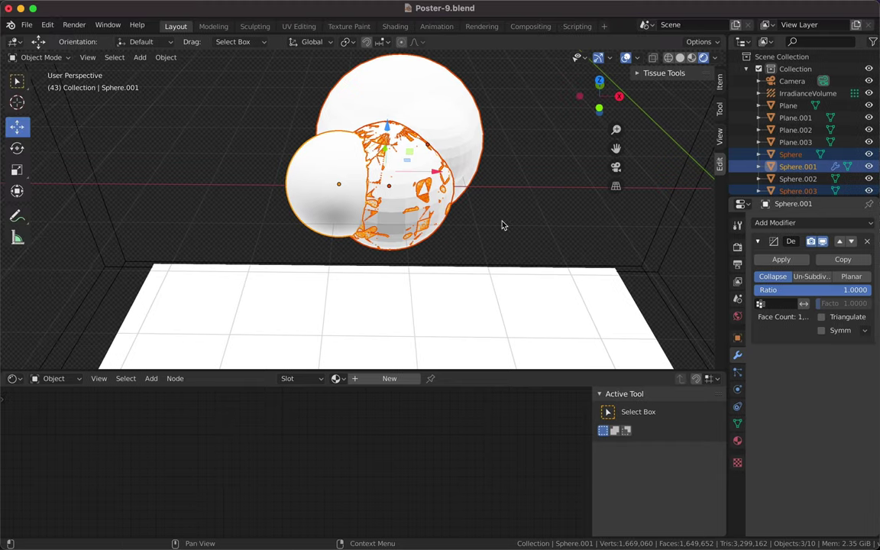
drag(814, 289, 794, 289)
click(780, 260)
Add a Displace modifier to Sphere.001 with a Clouds texture of size 1.29.
click(866, 226)
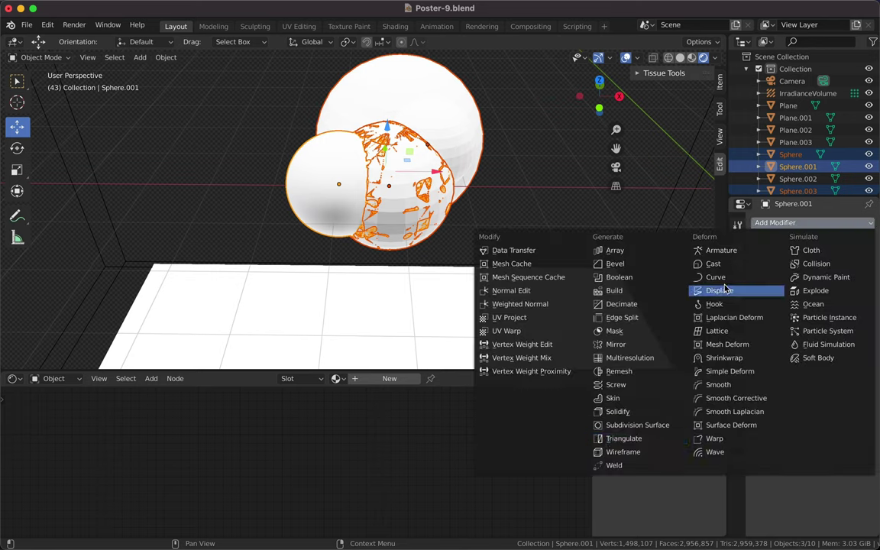
click(697, 288)
click(864, 290)
click(836, 241)
click(840, 258)
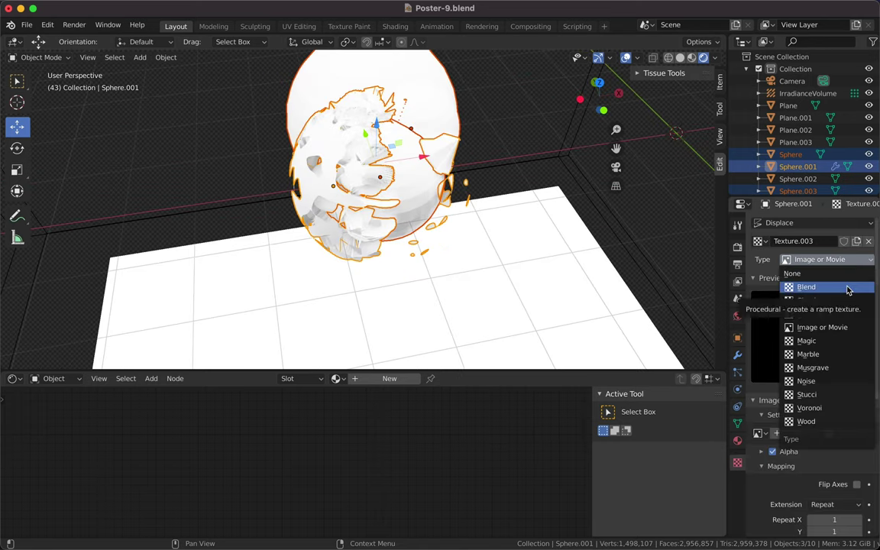
click(848, 286)
click(871, 262)
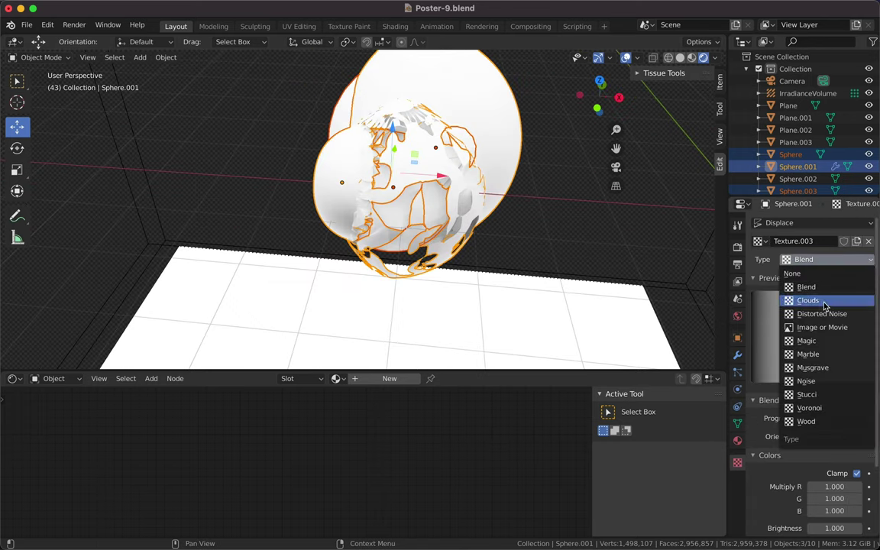
click(797, 300)
drag(830, 473, 836, 478)
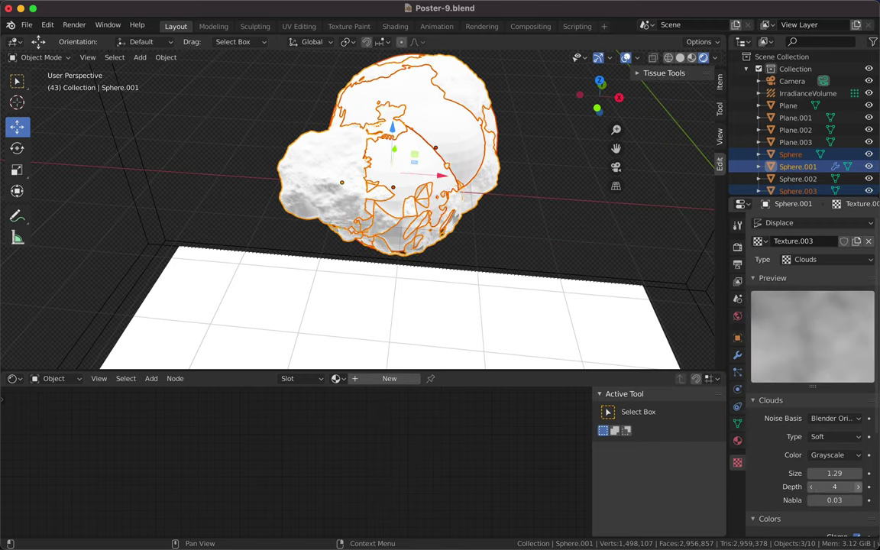
Create a new material for Sphere.001, trying a Glass then a Diffuse surface shader.
click(738, 408)
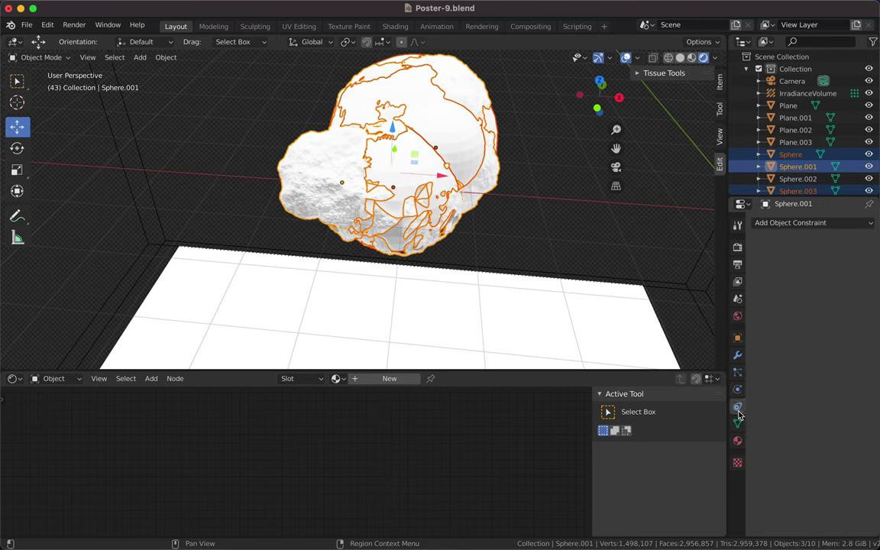
click(737, 441)
click(389, 378)
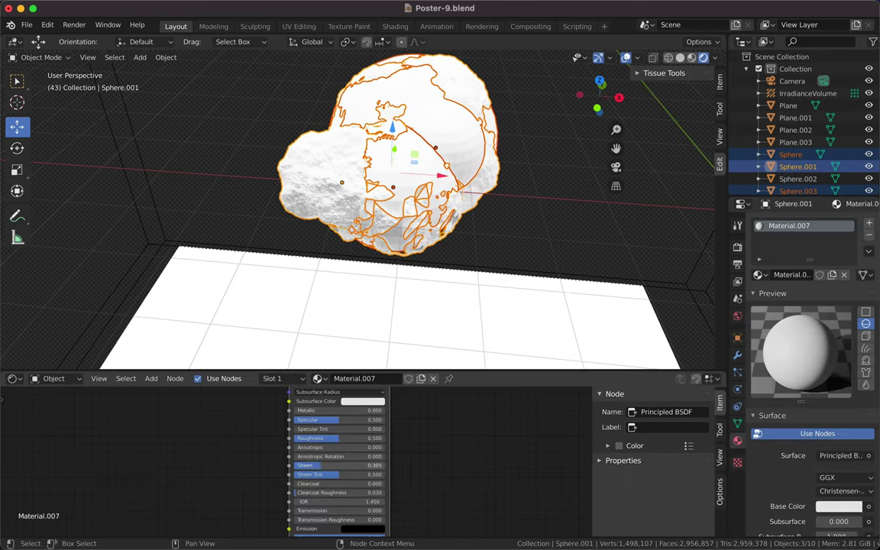
scroll(382, 435, down, 2)
scroll(382, 436, down, 3)
click(838, 455)
click(722, 226)
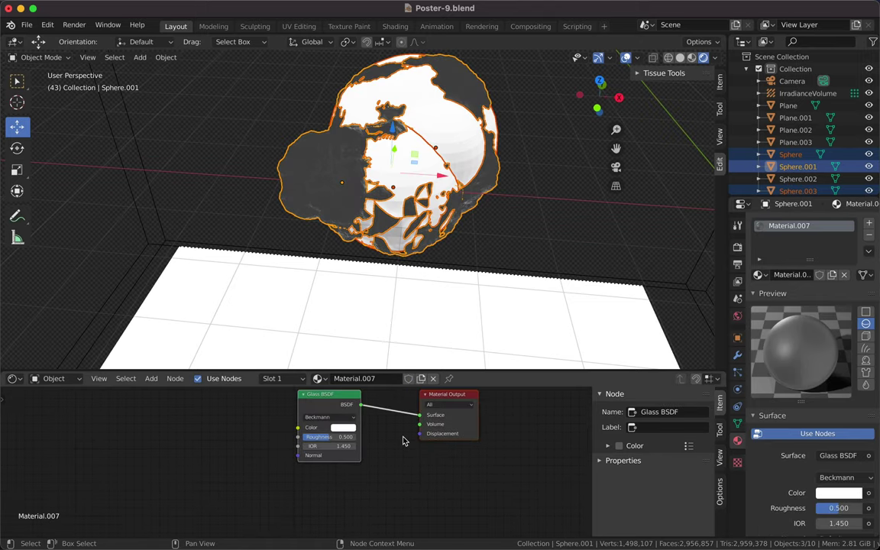
click(837, 455)
click(726, 197)
Restore the deleted Sphere.001, then slightly shear and smooth-shade the selected spheres.
key(Delete)
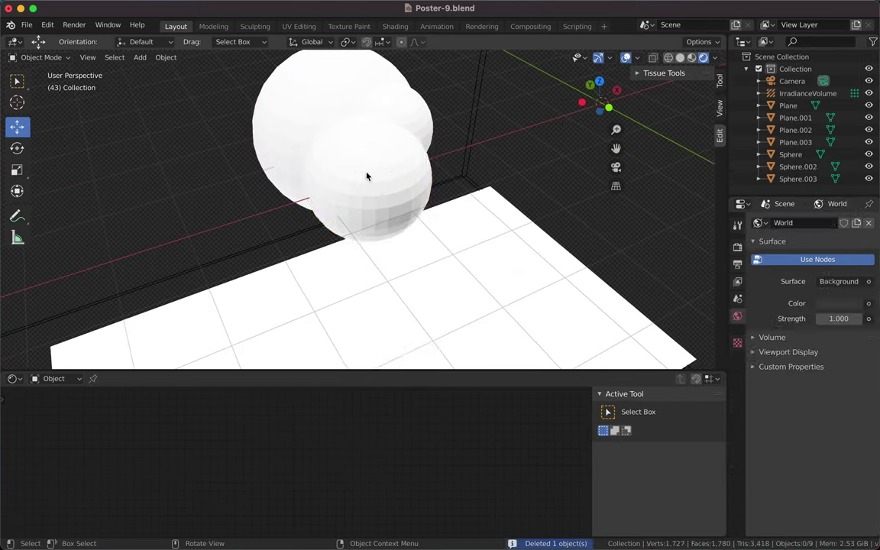
key(ctrl+z)
key(ctrl+z)
key(ctrl+z)
key(ctrl+z)
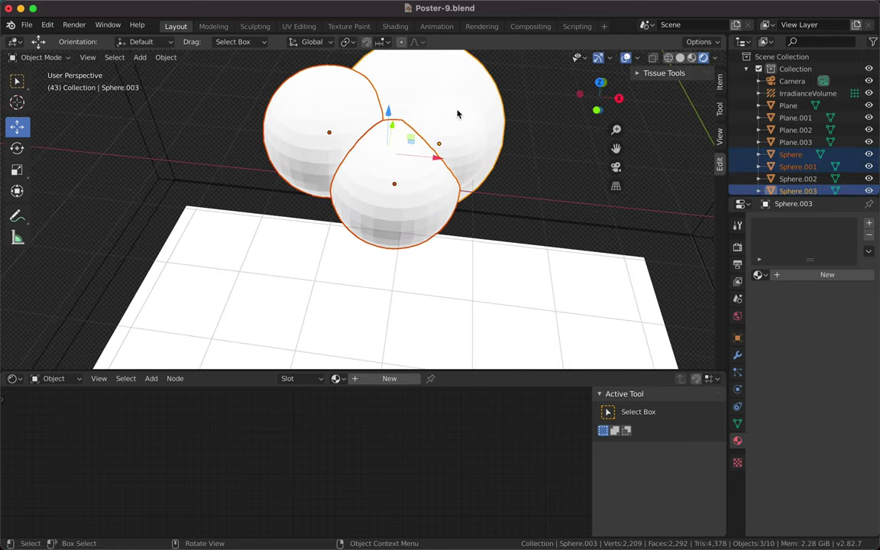
click(166, 57)
click(244, 145)
click(176, 68)
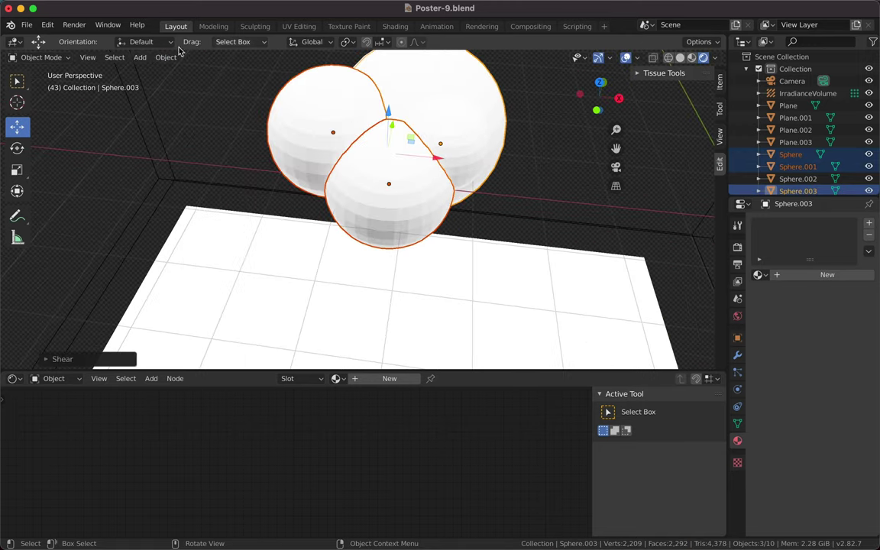
click(174, 61)
right_click(510, 191)
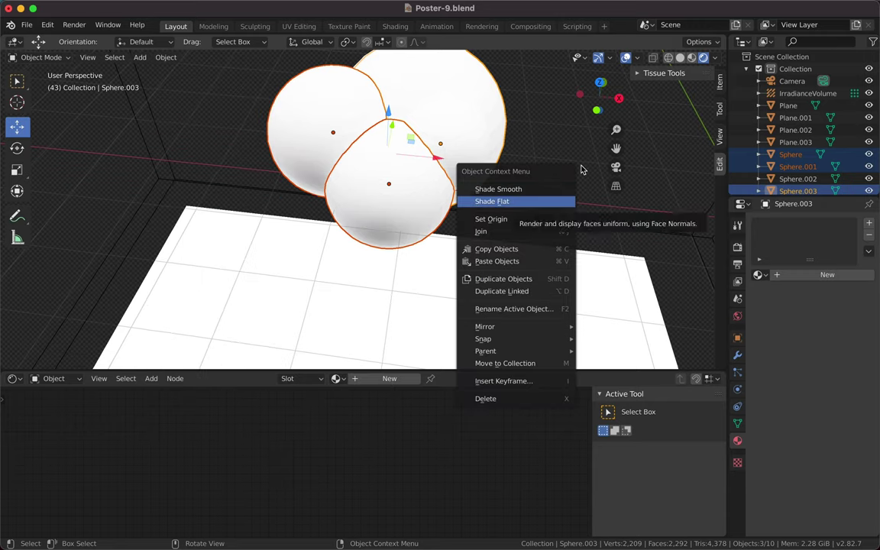
click(500, 186)
Apply a Subdivision Surface to Sphere.003 and add a Decimate modifier to it.
click(737, 355)
click(775, 222)
click(626, 429)
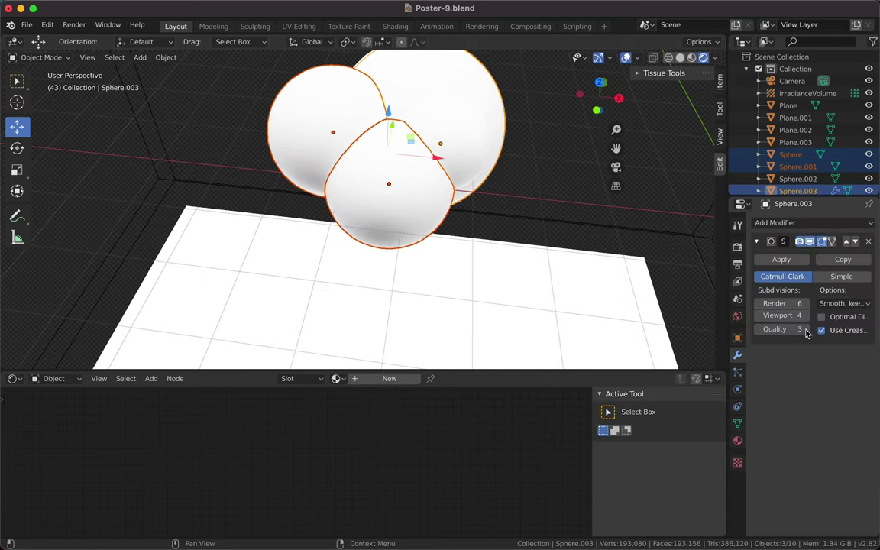
click(668, 58)
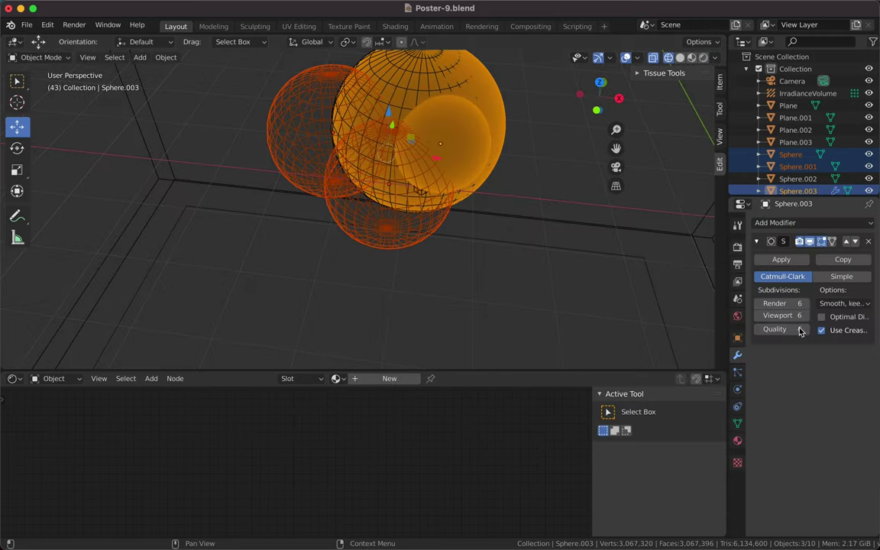
click(781, 259)
click(776, 222)
click(619, 306)
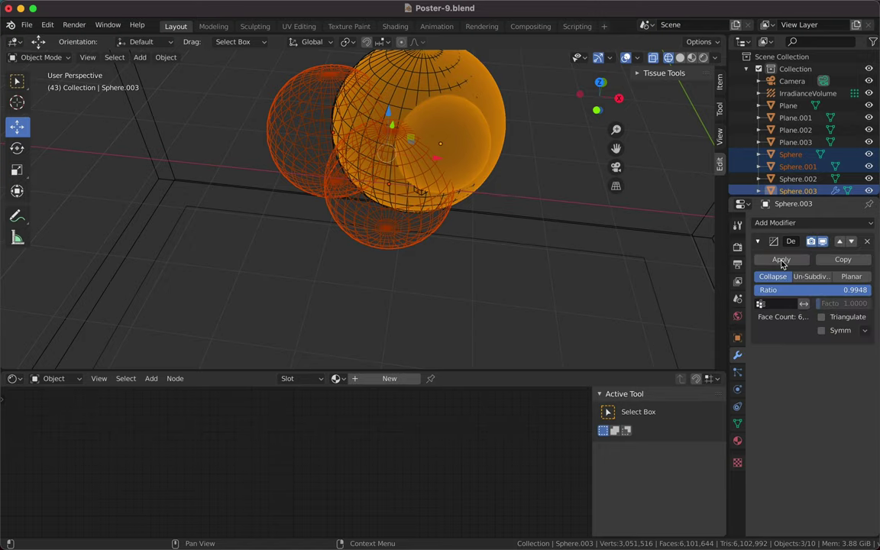
Add a Displace modifier to Sphere.003 using a new Clouds texture.
click(808, 223)
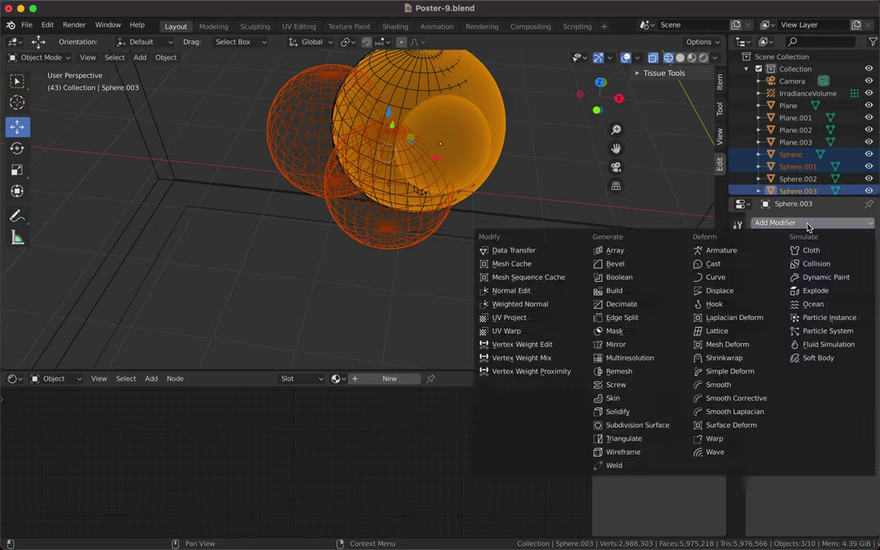
click(616, 287)
click(825, 241)
click(825, 259)
click(810, 300)
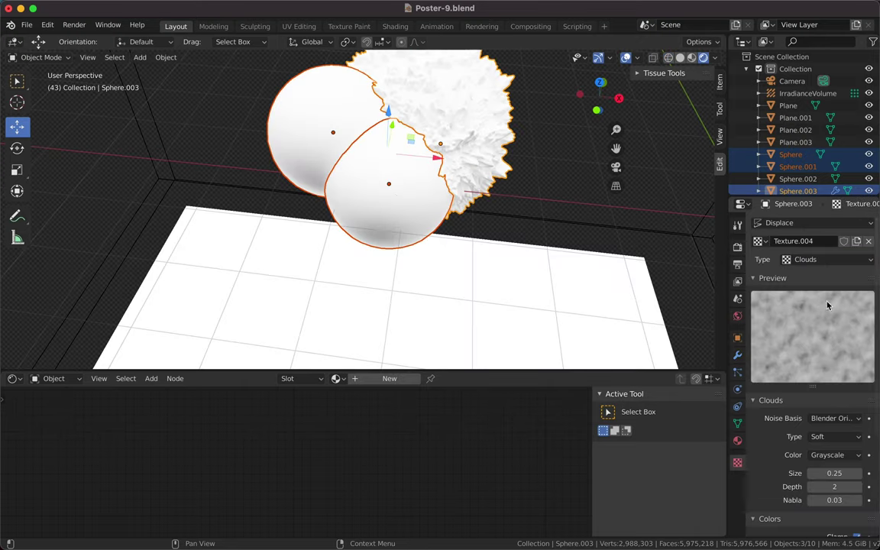
Delete the other spheres, including Sphere.002, leaving only Sphere.003.
click(382, 207)
click(377, 182)
key(Delete)
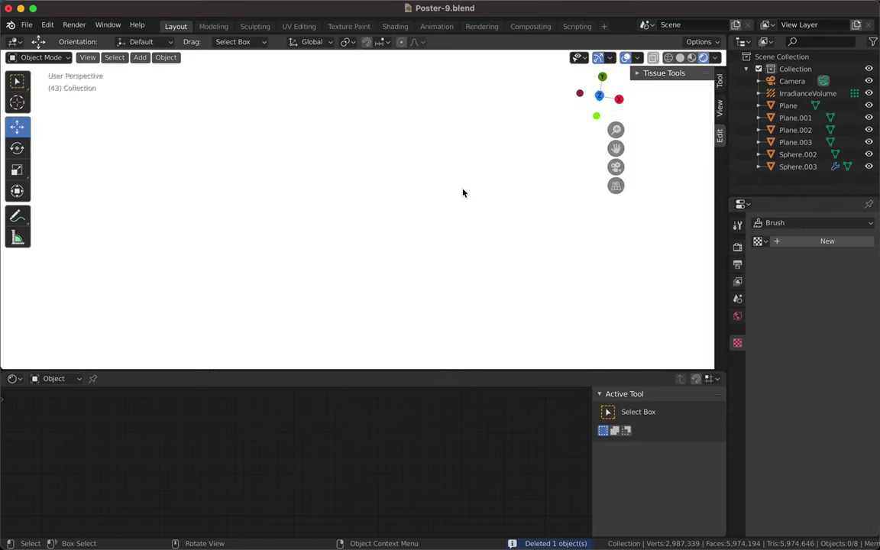
scroll(455, 236, down, 5)
scroll(449, 236, up, 5)
click(443, 206)
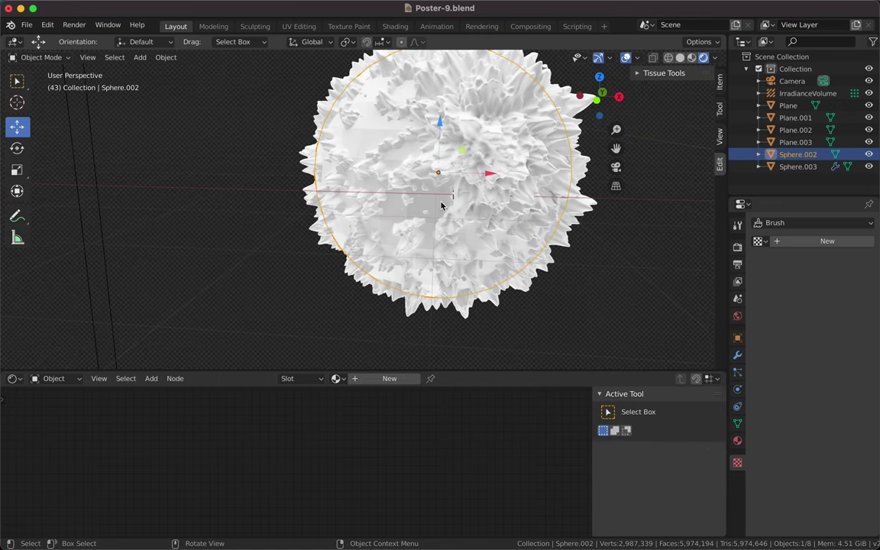
key(Delete)
Set Sphere.003's Clouds texture to size 0.03 and depth 4 for fine spikes.
click(451, 183)
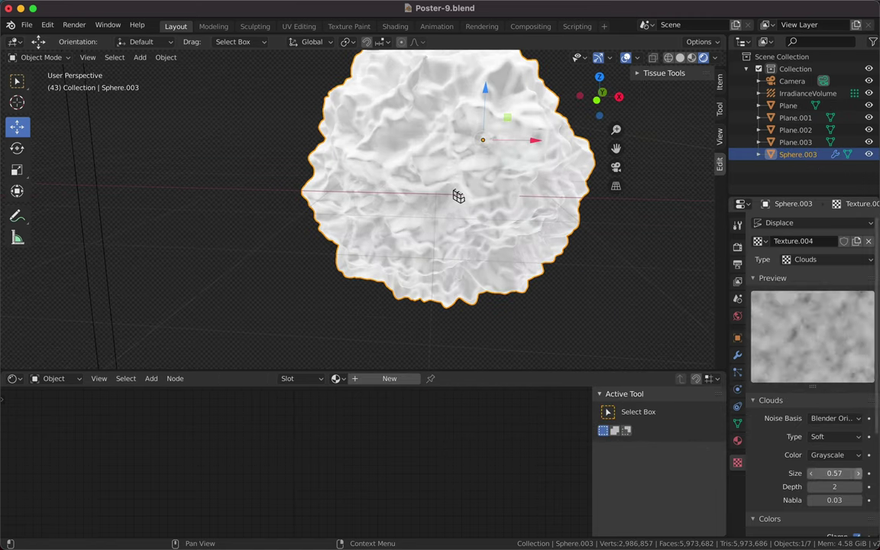
drag(831, 475, 814, 474)
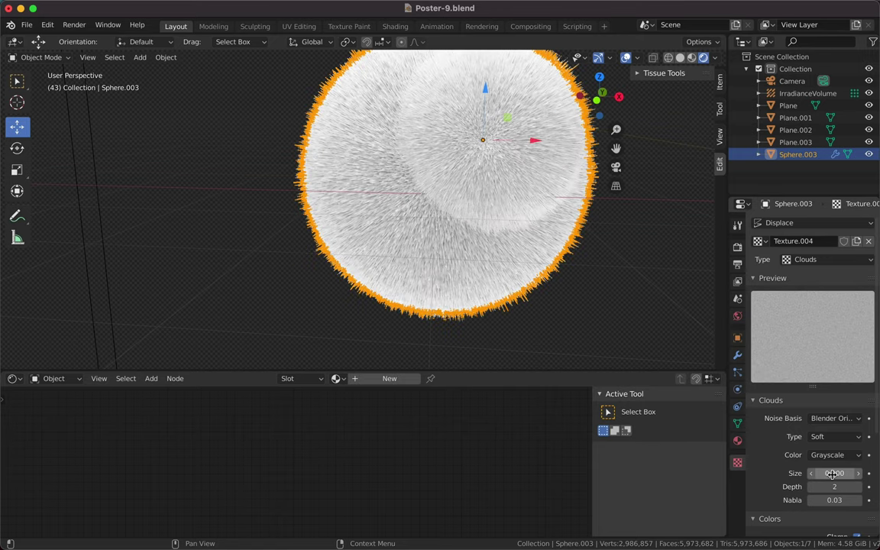
click(857, 473)
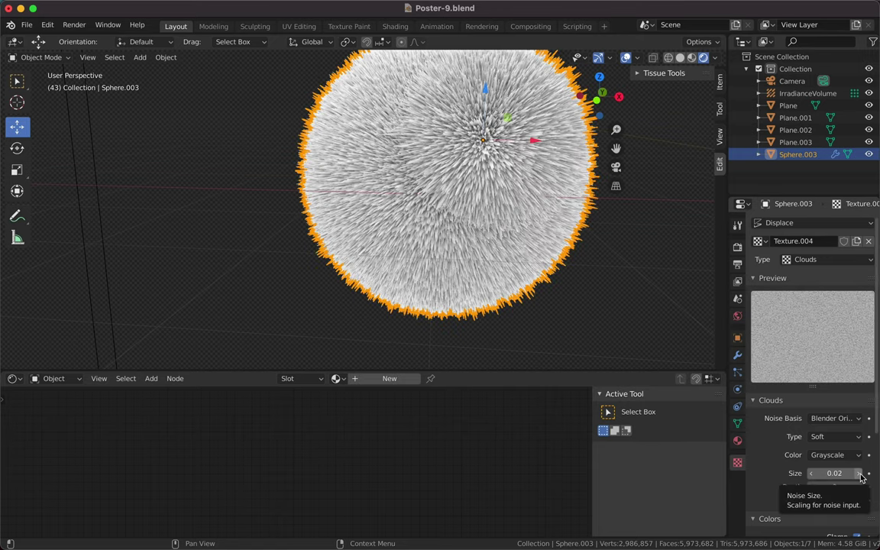
click(858, 474)
click(860, 489)
click(860, 488)
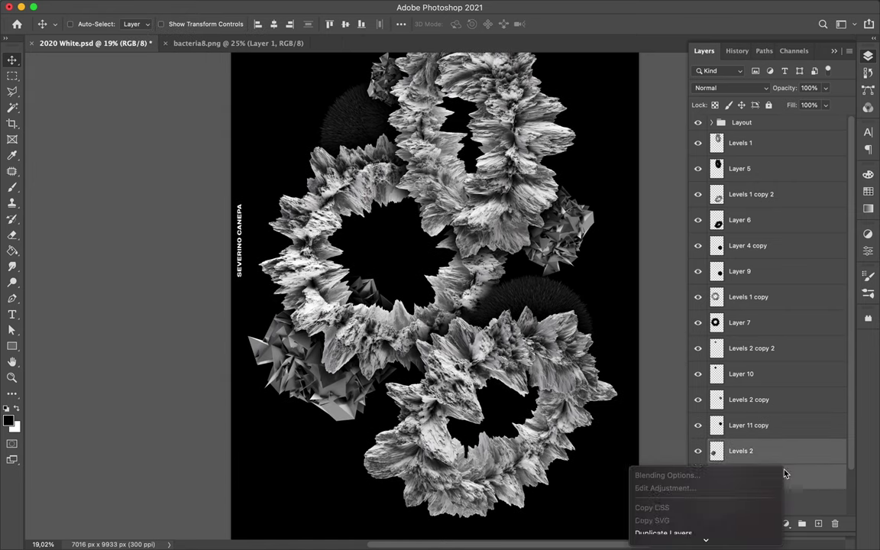
Move Levels 2 below Layer 9, select Layer 4 copy, and open the text layer's style options.
drag(761, 360, 761, 285)
scroll(420, 306, up, 5)
click(744, 245)
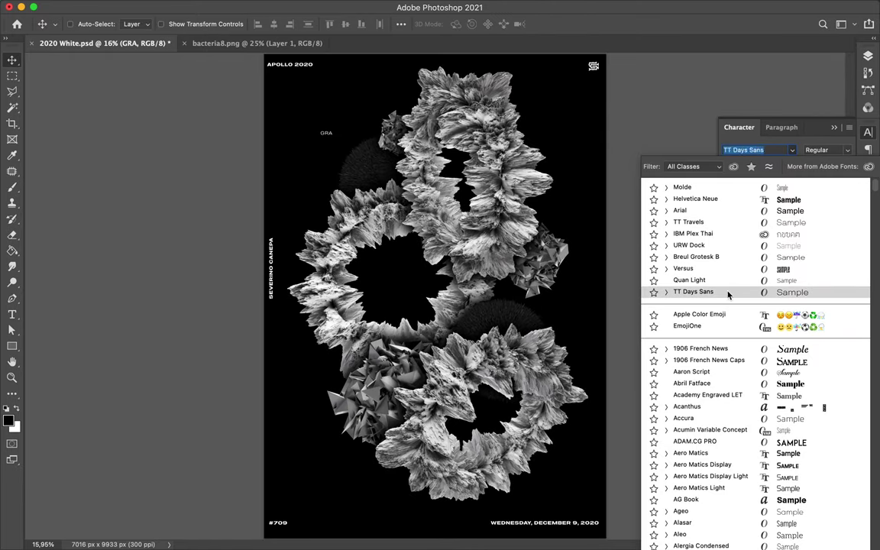
scroll(726, 252, down, 10)
scroll(718, 305, down, 5)
scroll(701, 359, down, 5)
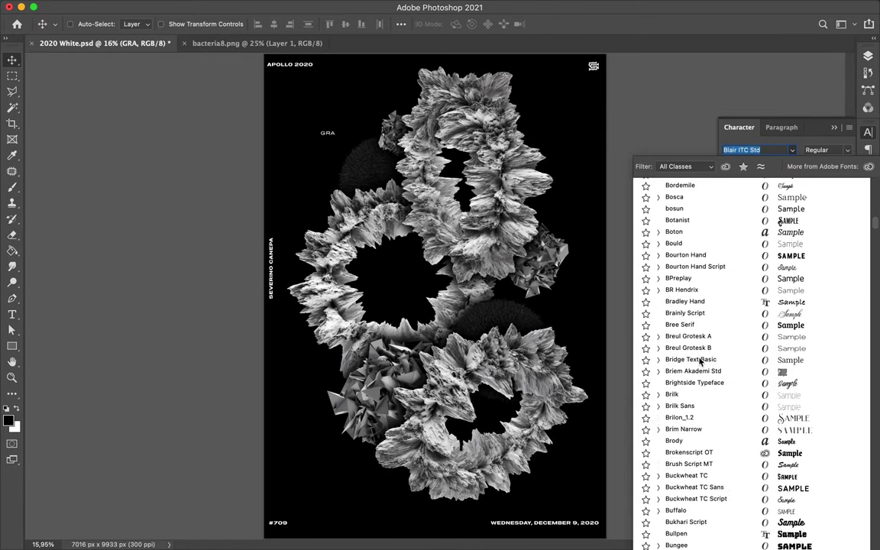
scroll(701, 363, down, 3)
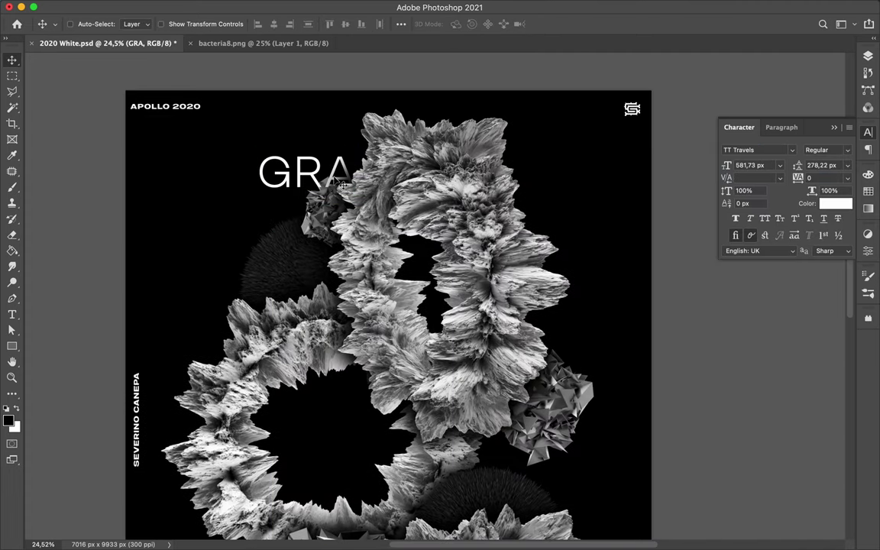
double_click(755, 248)
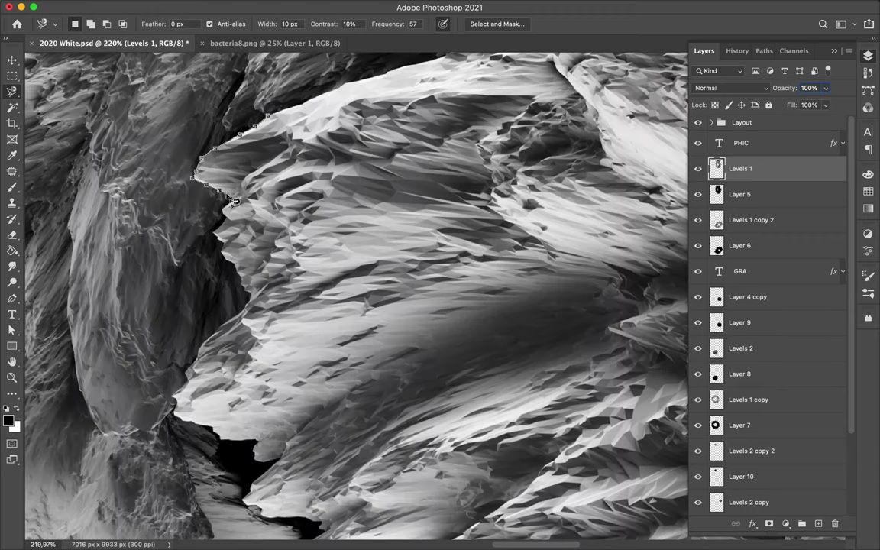
Pan across the poster to inspect the front ring's edge on Levels 1.
scroll(233, 228, right, 5)
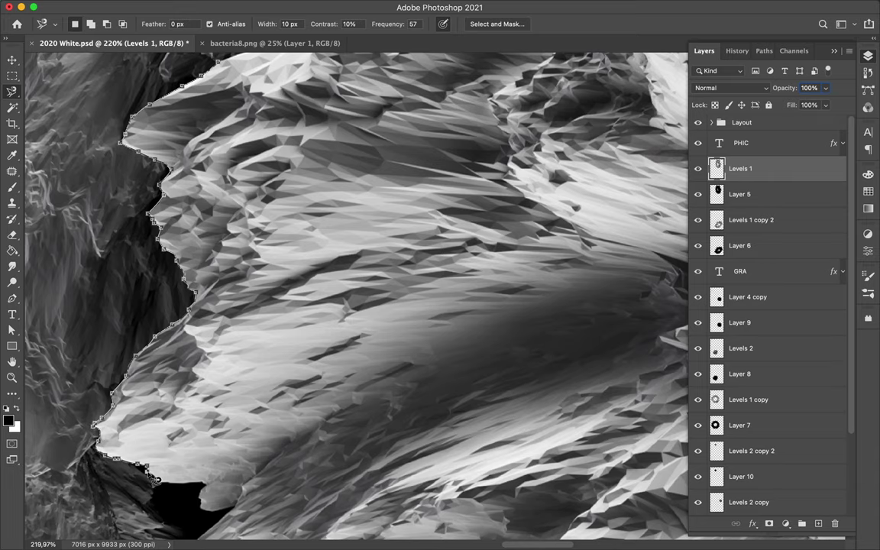
scroll(205, 502, left, 5)
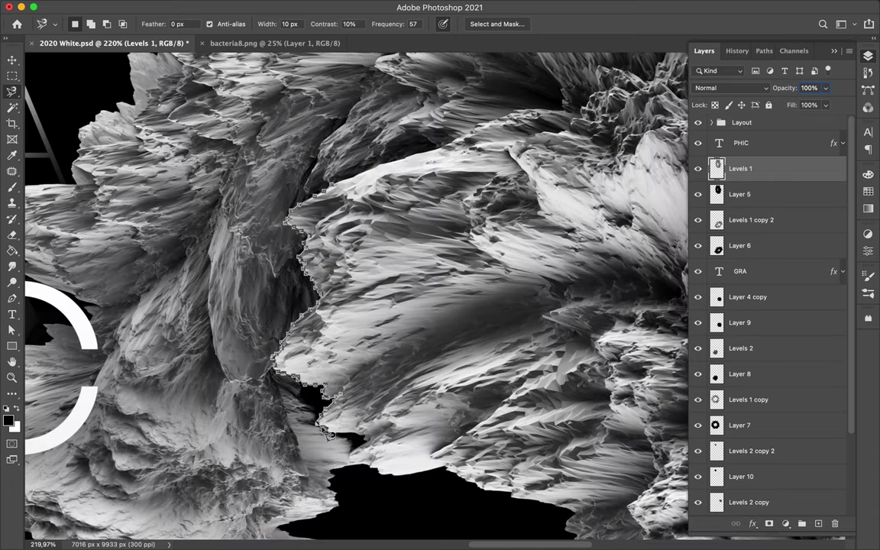
scroll(329, 433, down, 2)
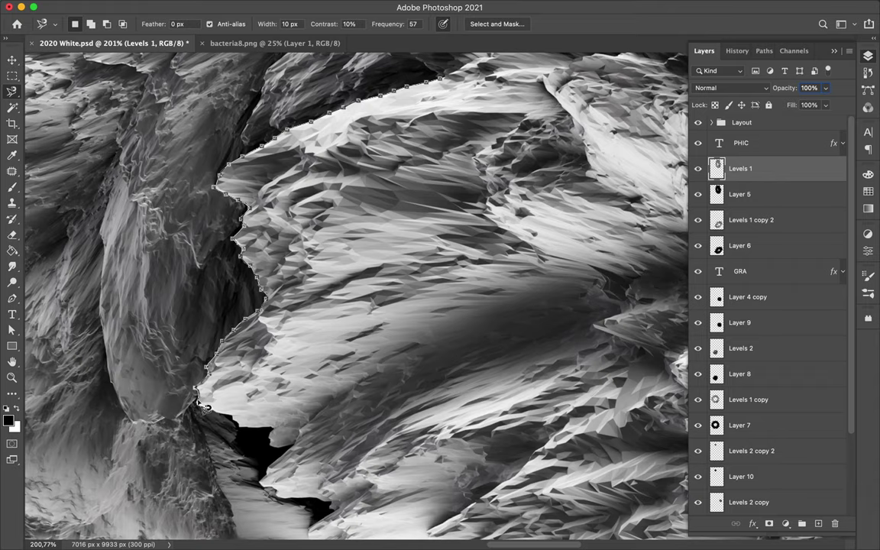
scroll(302, 452, down, 5)
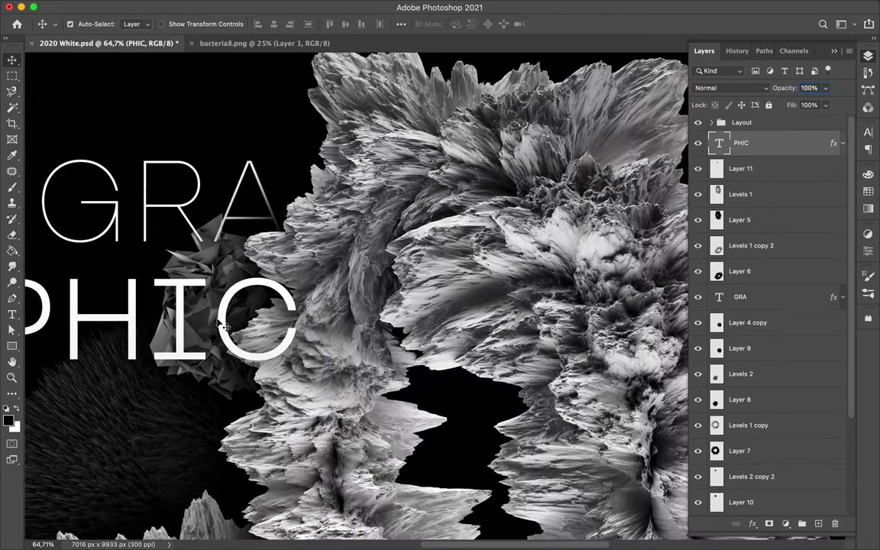
Move PHIC beneath Layer 11 and shift the GRA PHIC title slightly left.
drag(230, 347, 311, 287)
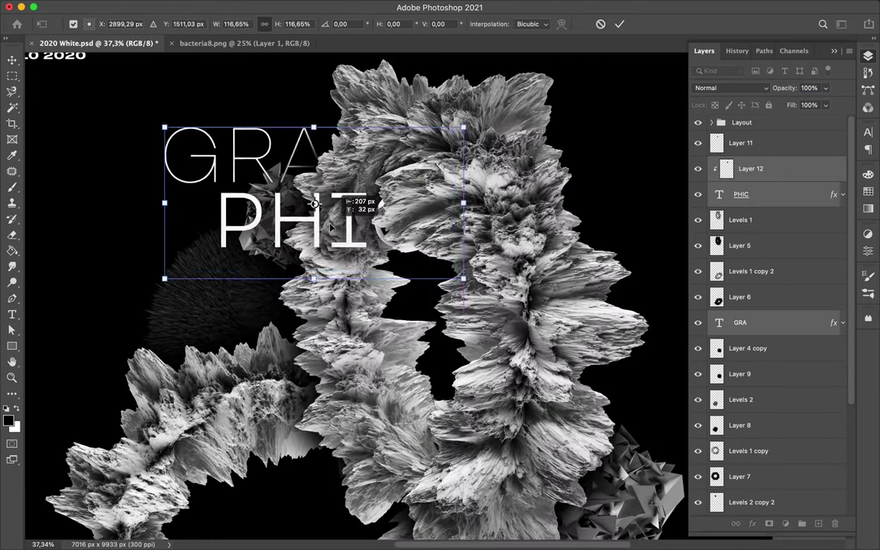
drag(330, 227, 315, 239)
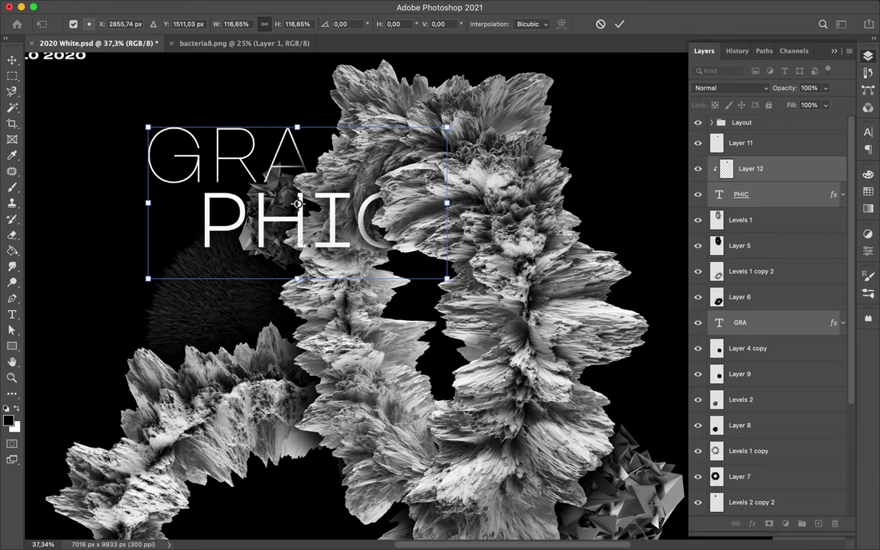
key(Return)
Duplicate the PHIC text and place the copy lower on the poster.
scroll(451, 250, down, 1)
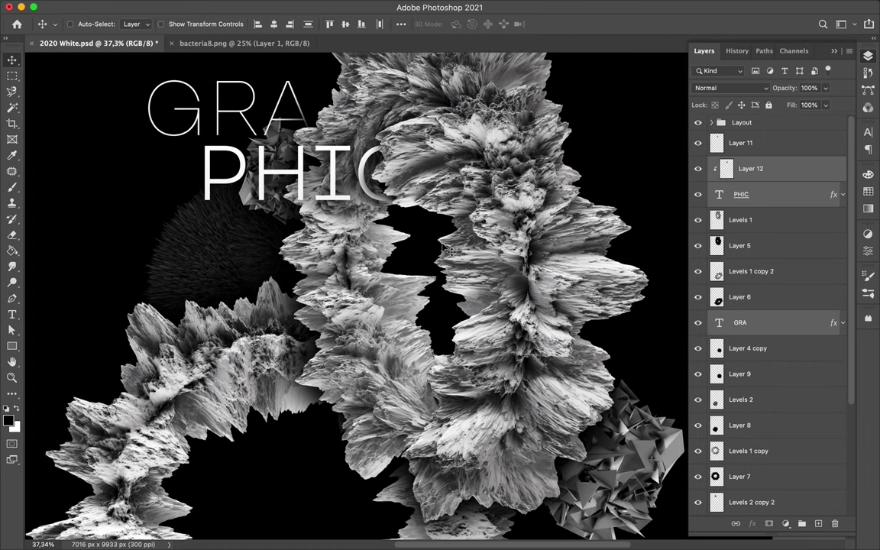
scroll(450, 250, down, 1)
ctrl+click(504, 282)
drag(422, 261, 432, 305)
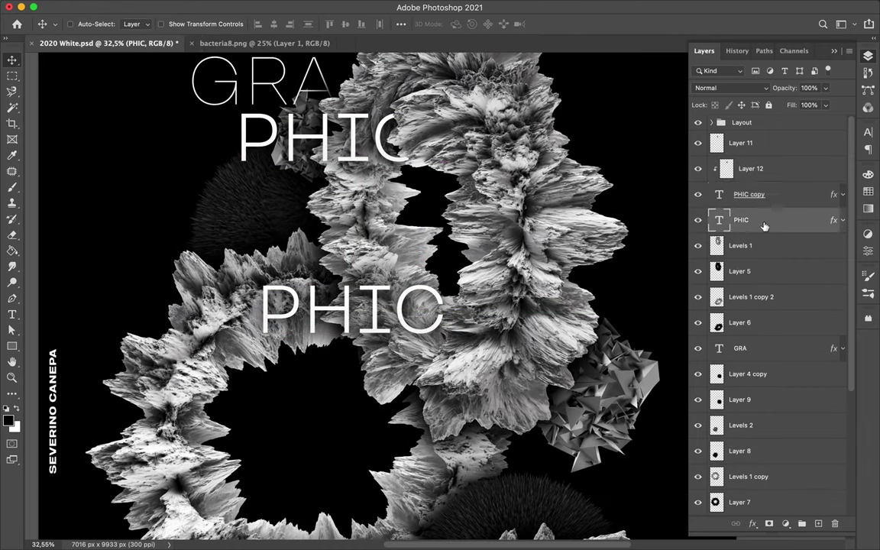
drag(764, 199, 795, 226)
Retype the copy as 'BAC' and add a duplicate below reading 'TE'.
text(tBAC§)
key(ctrl+Return)
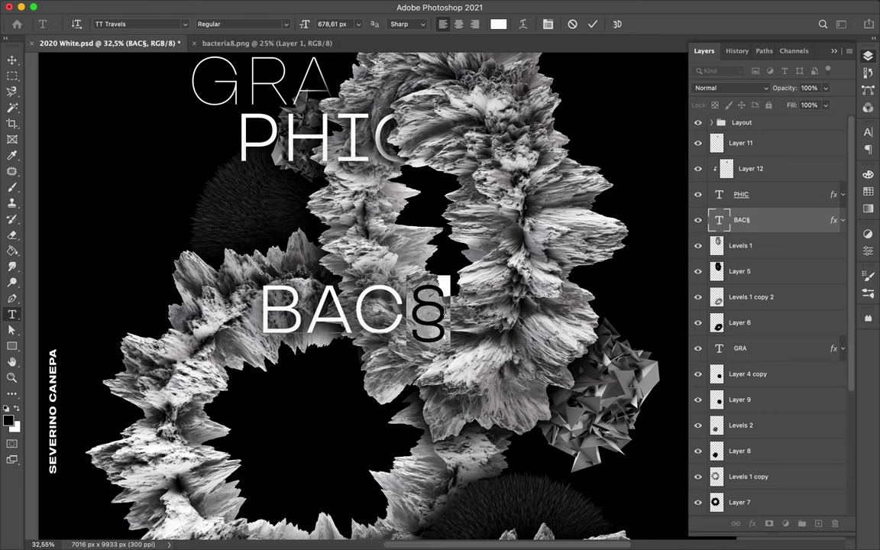
key(BackSpace)
key(ctrl+t)
mouse_move(367, 310)
mouse_down()
mouse_move(405, 263)
mouse_move(303, 365)
mouse_up()
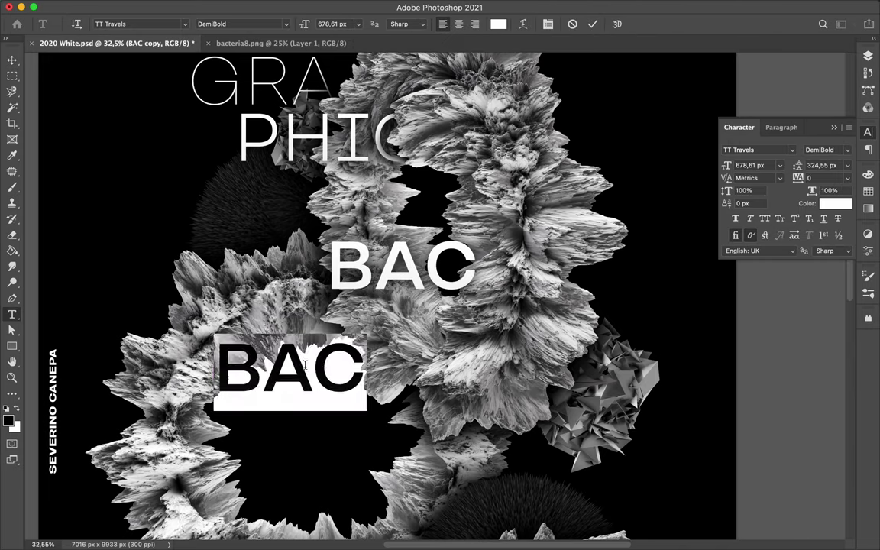
text(TE)
Add two more duplicated lines reading 'RIA' and '#10'.
drag(369, 417, 347, 441)
double_click(348, 441)
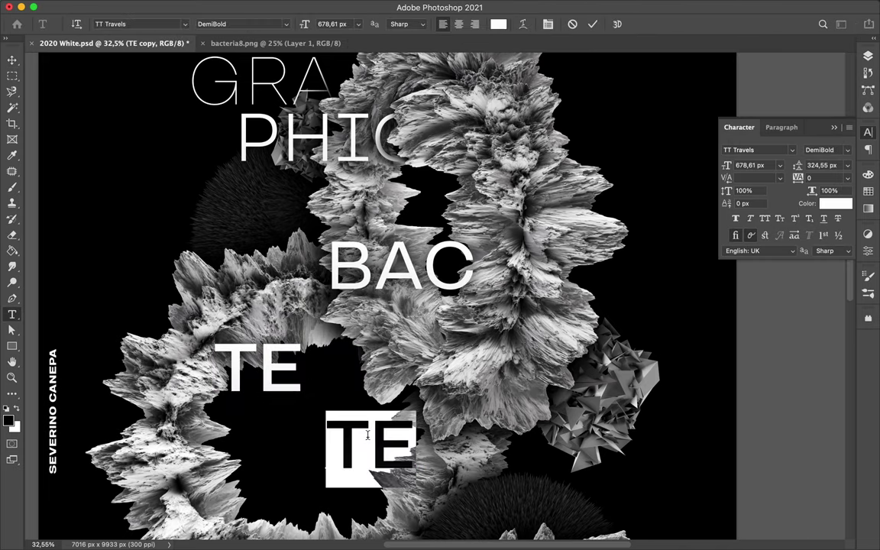
text(RIA)
scroll(369, 416, down, 5)
drag(399, 290, 301, 398)
double_click(300, 398)
text(#10)
key(ctrl+Return)
key(v)
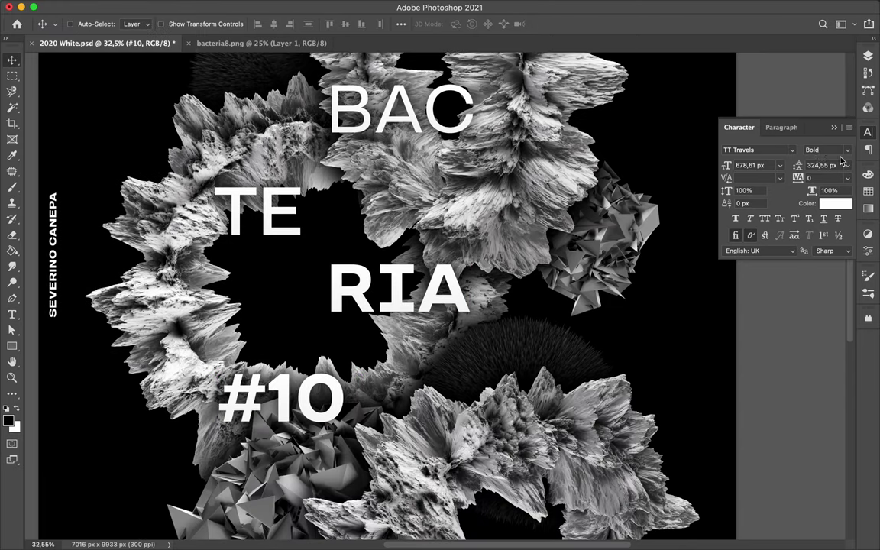
Align the stacked title lines and scale '#10' up to about 162%.
scroll(425, 417, down, 3)
drag(401, 276, 401, 296)
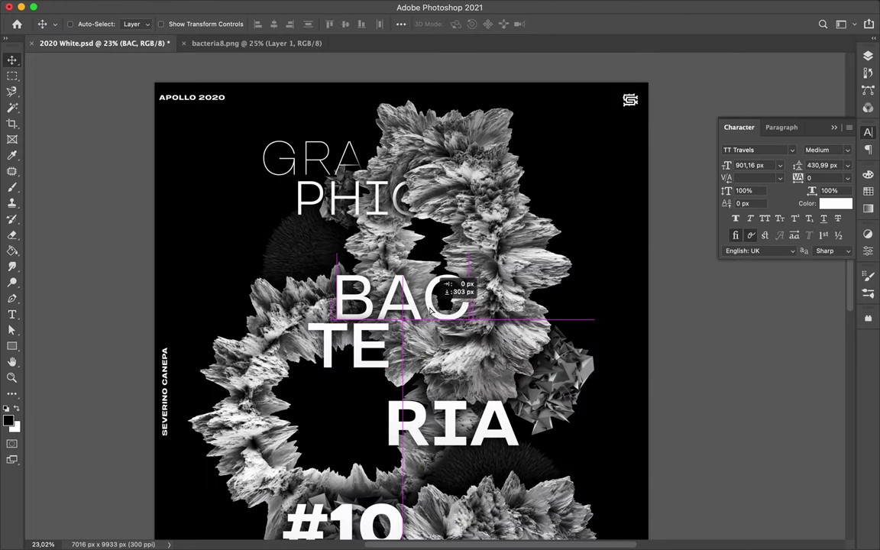
drag(344, 336, 355, 356)
drag(451, 420, 453, 409)
scroll(399, 397, down, 2)
key(ctrl+t)
drag(348, 424, 359, 380)
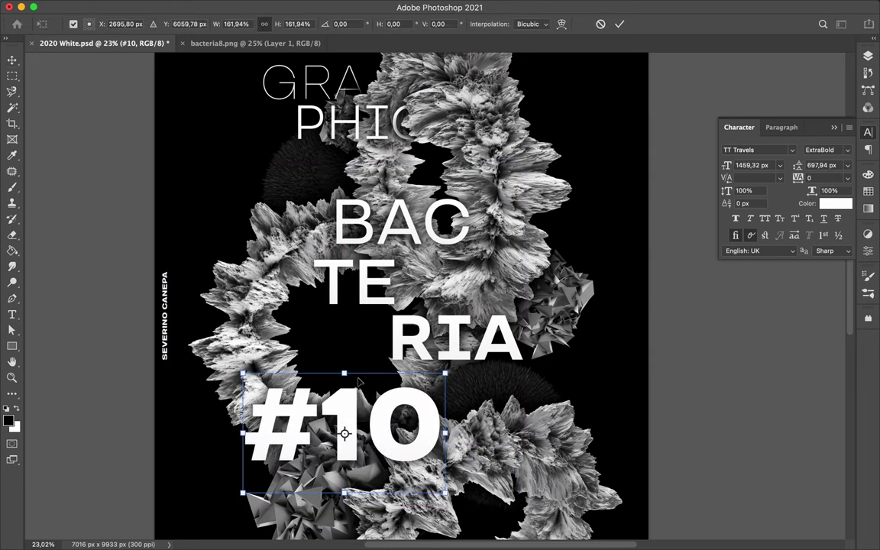
key(Return)
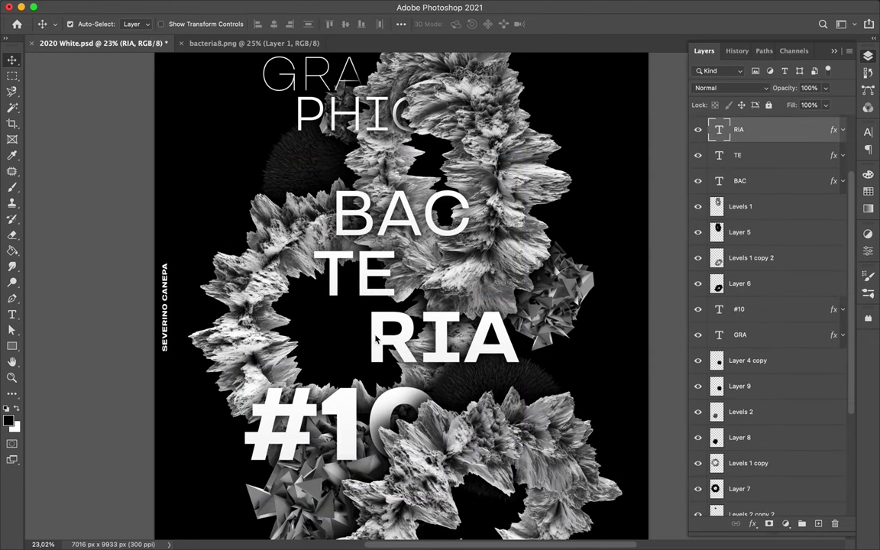
Rasterize the '#10' text layer and switch to the Brush for masking.
right_click(733, 309)
click(703, 527)
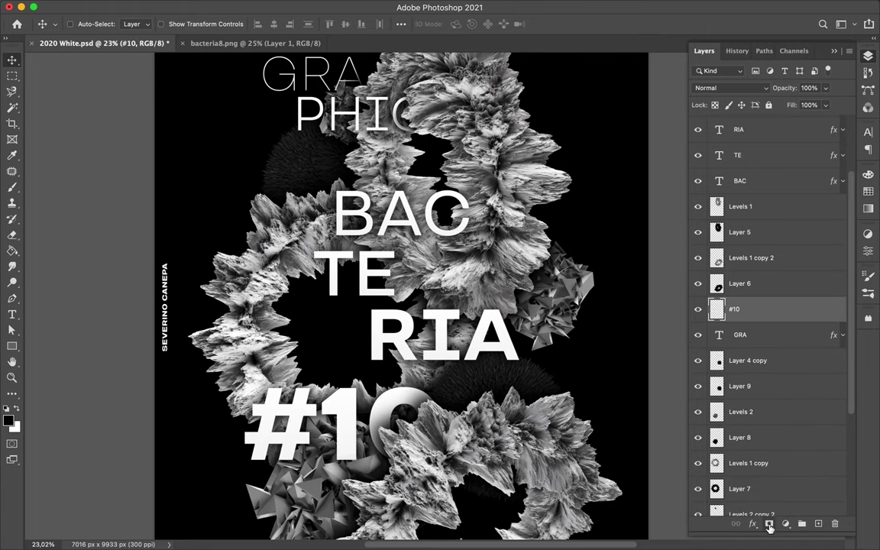
key(b)
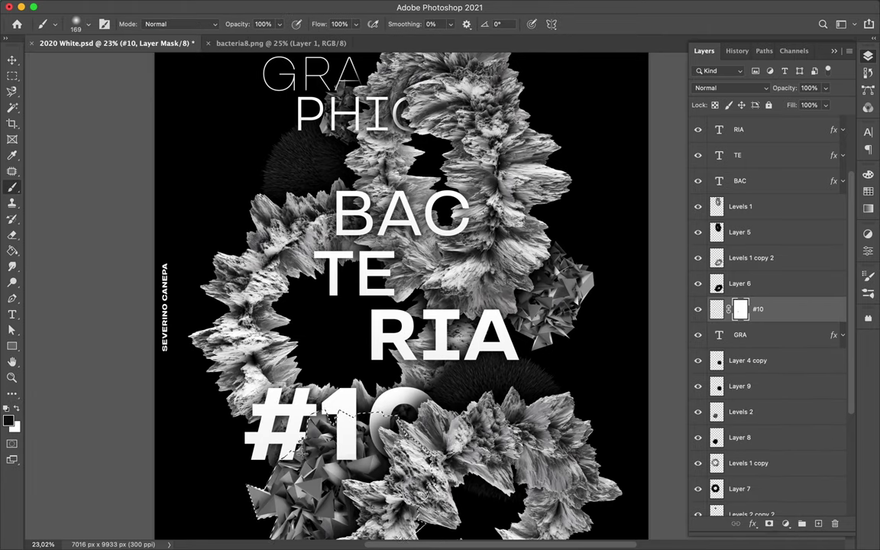
scroll(311, 442, up, 3)
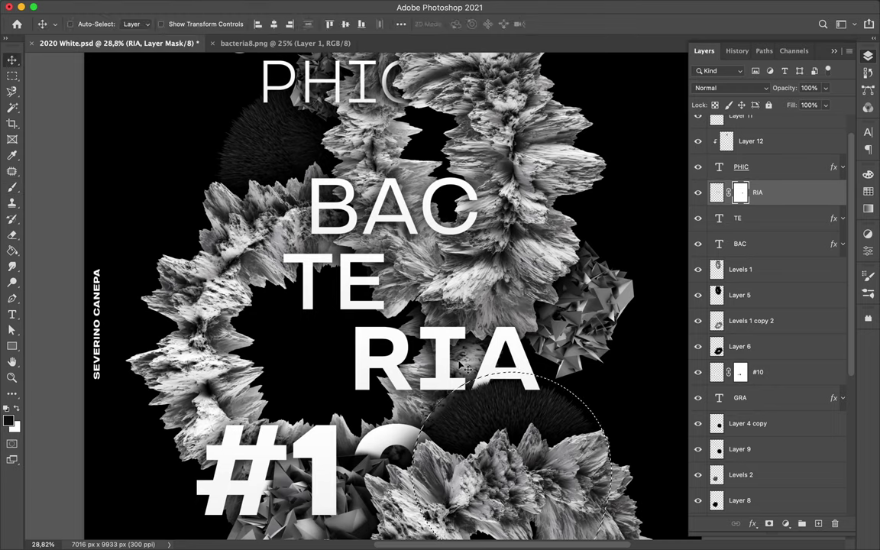
Mask the RIA, TE and BAC letters where the front ring's outline passes over them.
key(b)
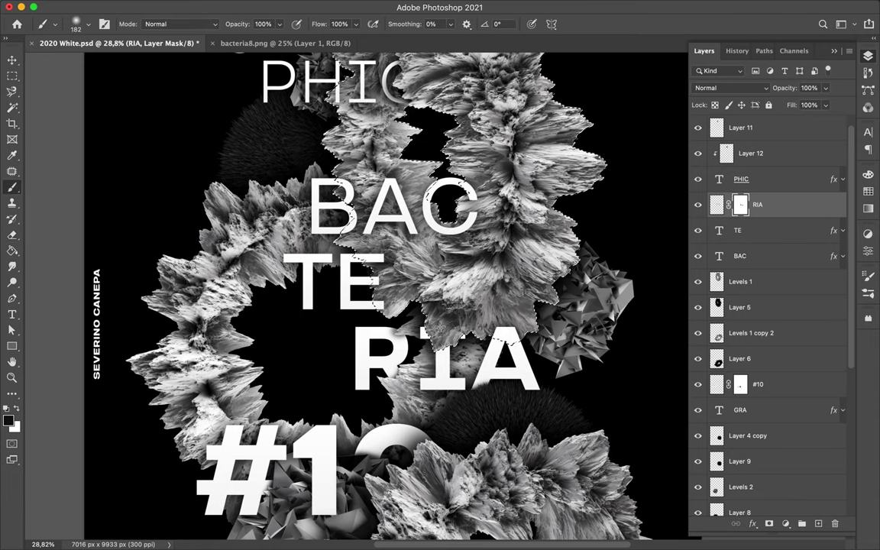
scroll(721, 252, down, 3)
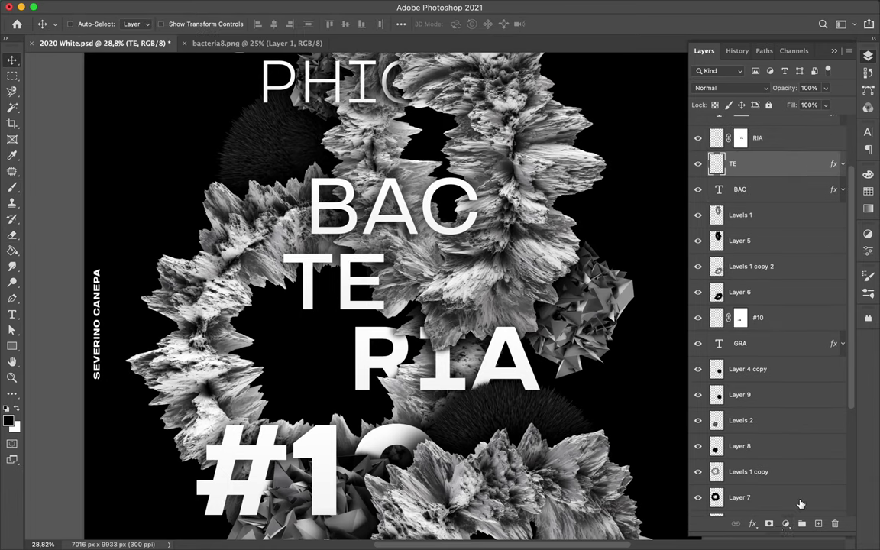
key(b)
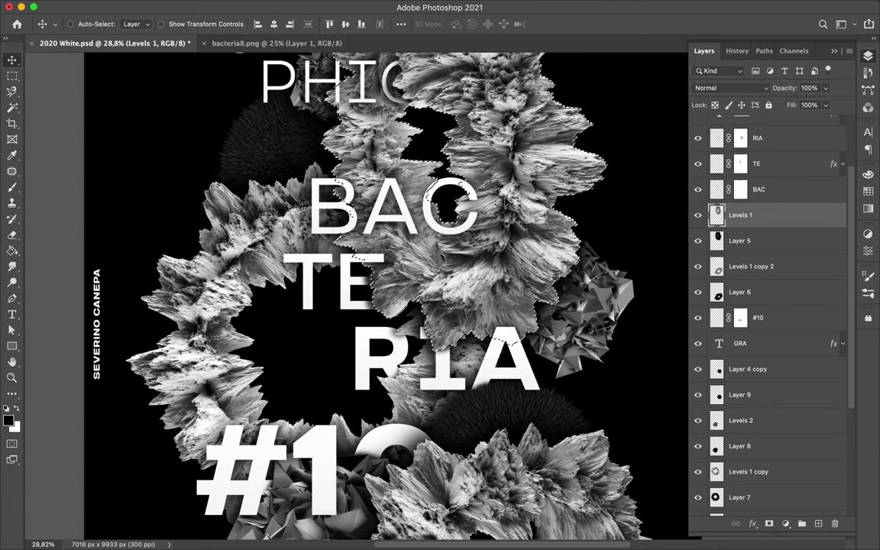
click(739, 189)
key(b)
ctrl+click(717, 241)
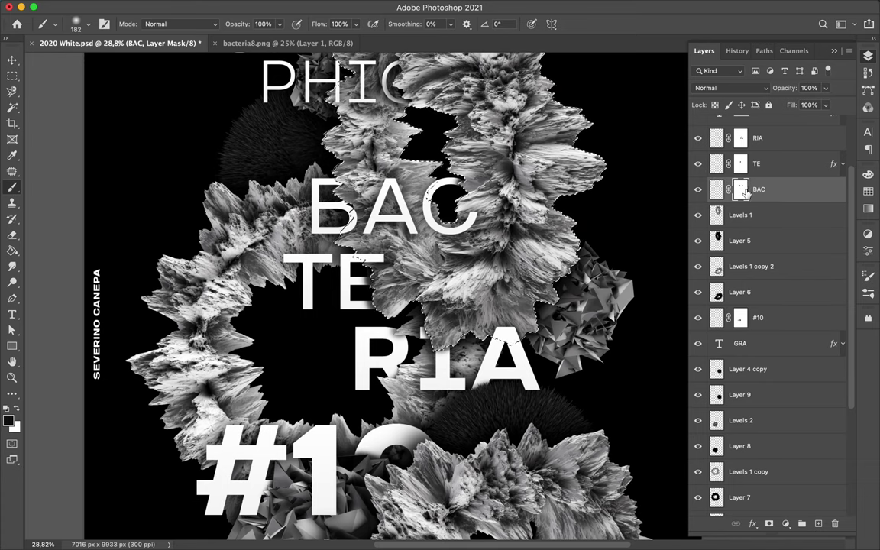
key(ctrl+d)
click(739, 241)
Add a new Layer 13 clipped to the ring and fit the poster in view.
key(v)
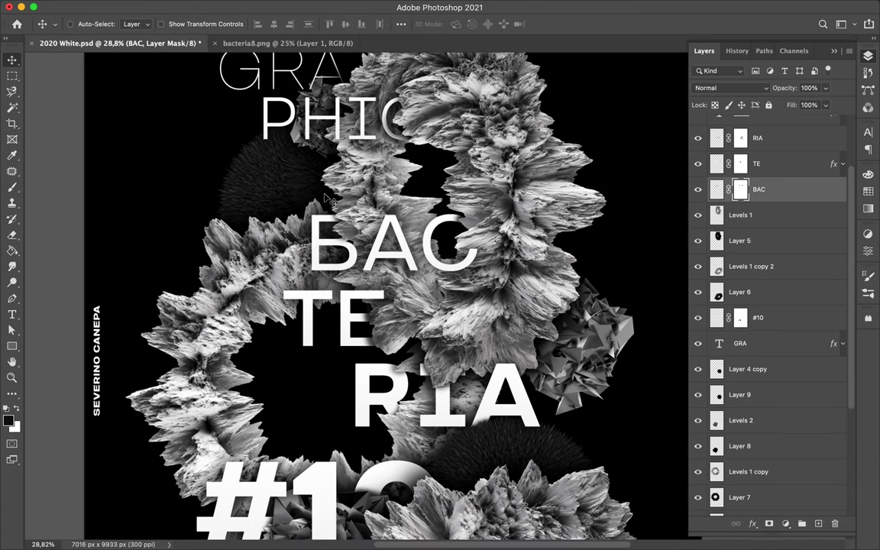
key(ctrl+minus)
key(b)
key(ctrl+shift+alt+n)
scroll(494, 291, down, 2)
scroll(495, 290, right, 2)
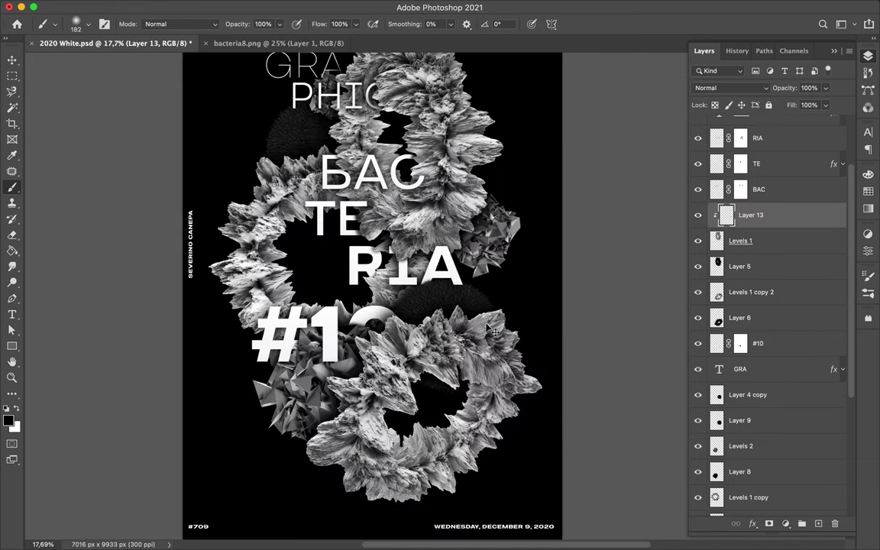
Set Layer 13 to Saturation and paint blue onto the upper right ring spike.
click(730, 88)
click(726, 402)
click(8, 420)
click(627, 152)
drag(447, 156, 481, 138)
scroll(481, 141, up, 2)
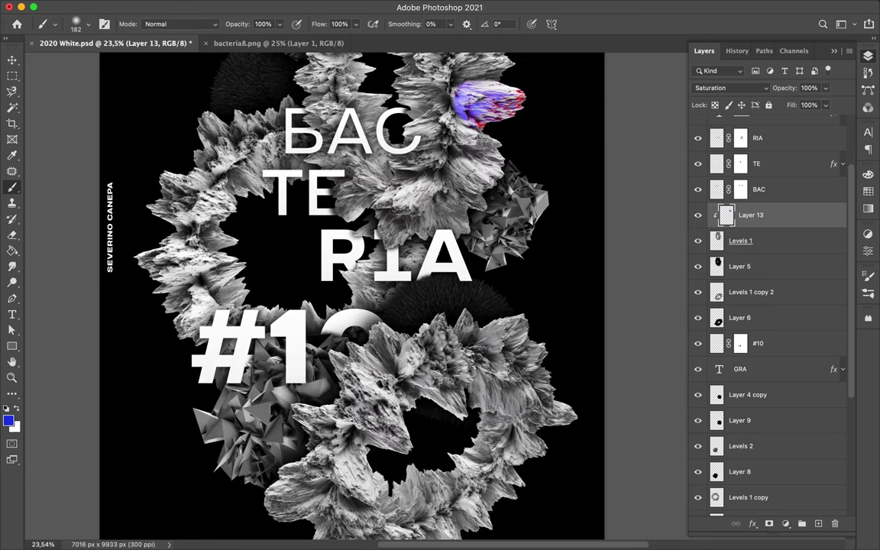
scroll(481, 141, up, 3)
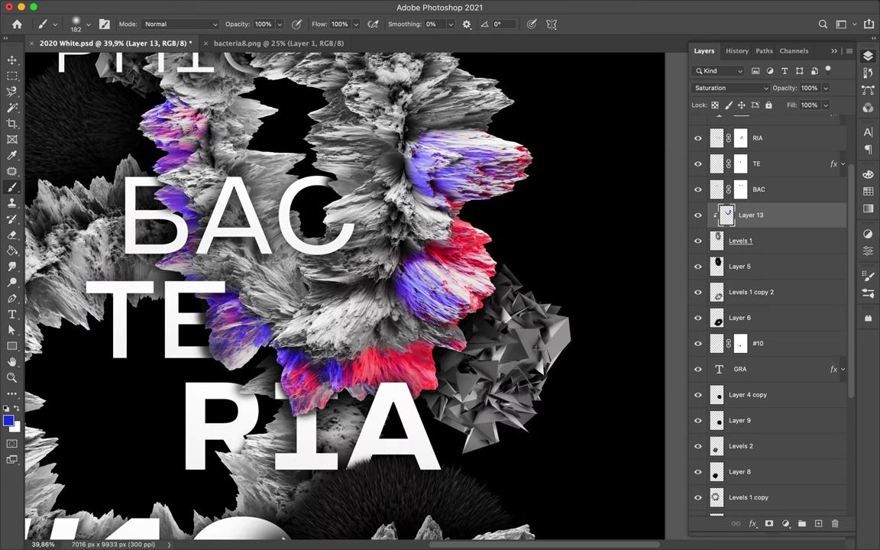
scroll(181, 141, up, 5)
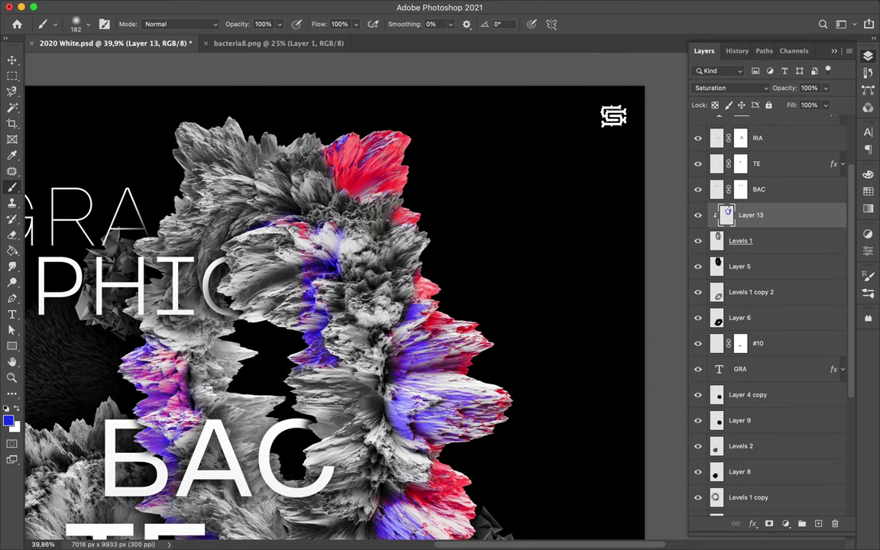
Add Layer 14 in Saturation blending mode and reselect Layer 13.
key(ctrl+shift+alt+n)
click(729, 88)
click(713, 400)
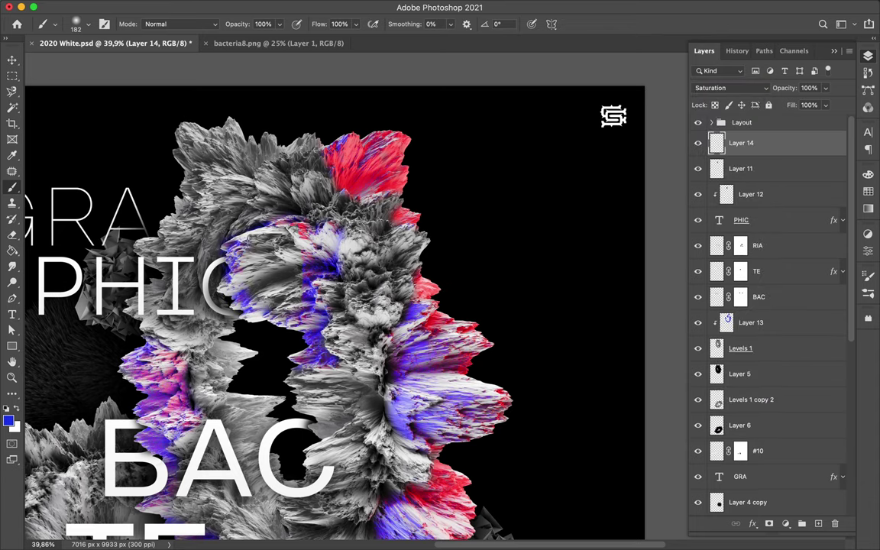
key(v)
click(730, 323)
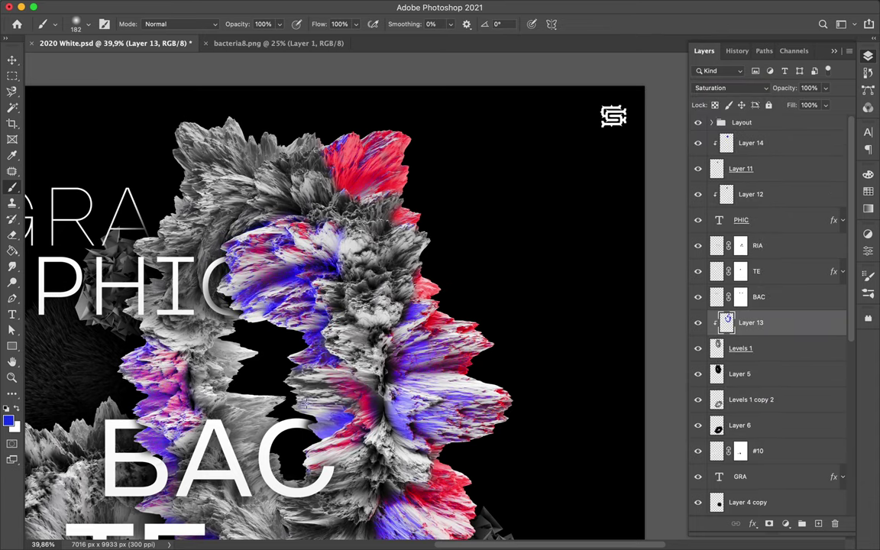
Look over the rings and select the new Layer 15.
scroll(304, 402, down, 3)
scroll(269, 340, up, 3)
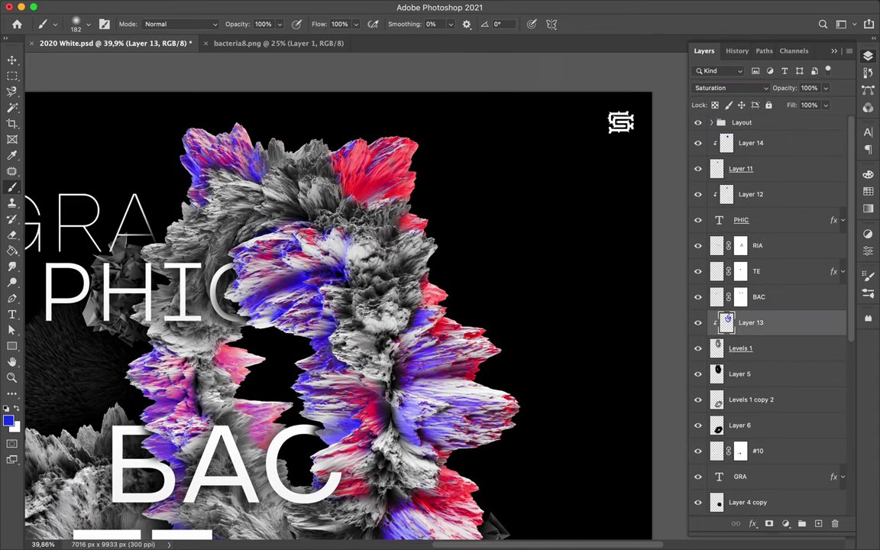
scroll(120, 288, down, 5)
key(v)
scroll(749, 344, down, 5)
click(747, 427)
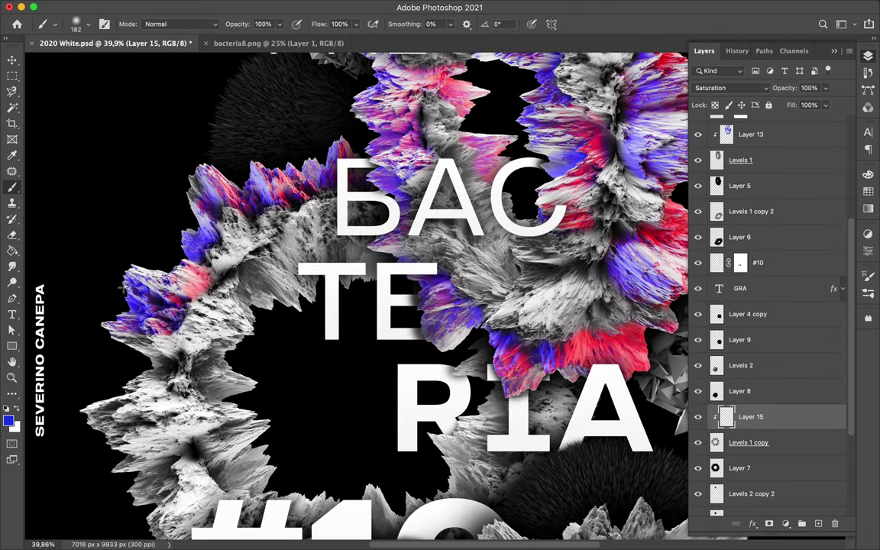
scroll(191, 348, down, 3)
scroll(191, 348, right, 3)
scroll(260, 352, down, 3)
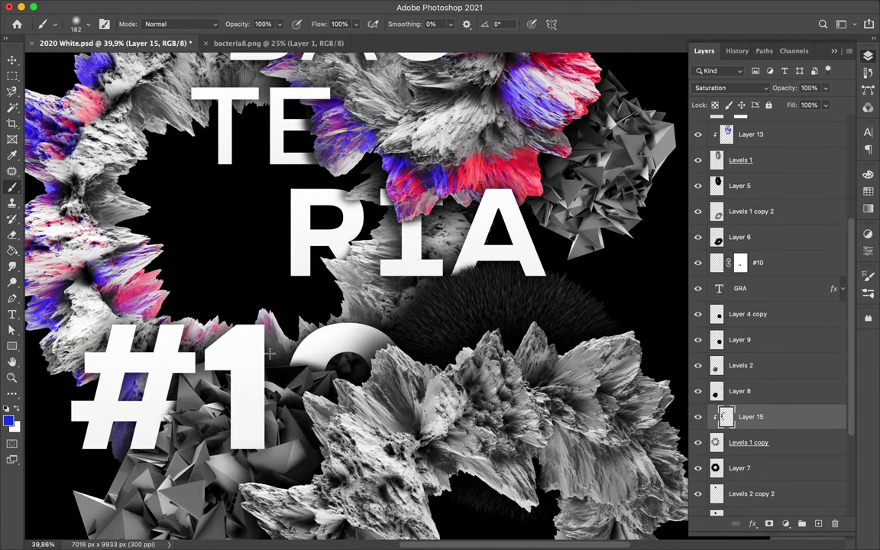
Brush pink and blue onto the lower grey ring on a new clipped layer.
ctrl+click(100, 168)
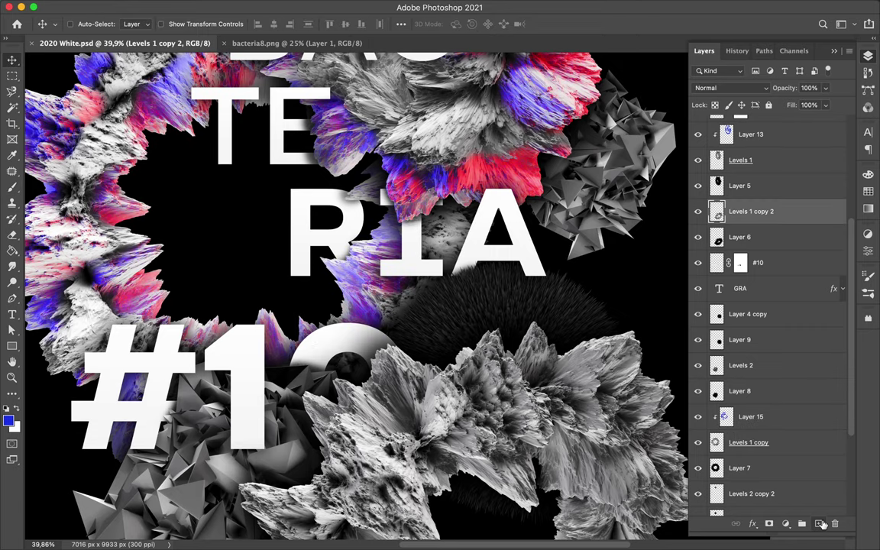
key(ctrl+shift+alt+n)
scroll(525, 262, down, 3)
scroll(526, 262, right, 3)
scroll(497, 355, down, 4)
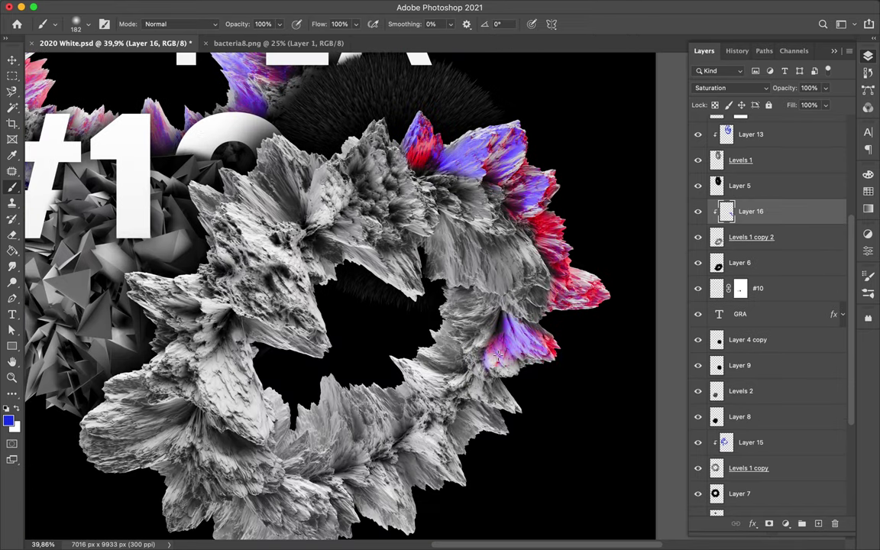
scroll(368, 451, down, 2)
scroll(368, 451, left, 3)
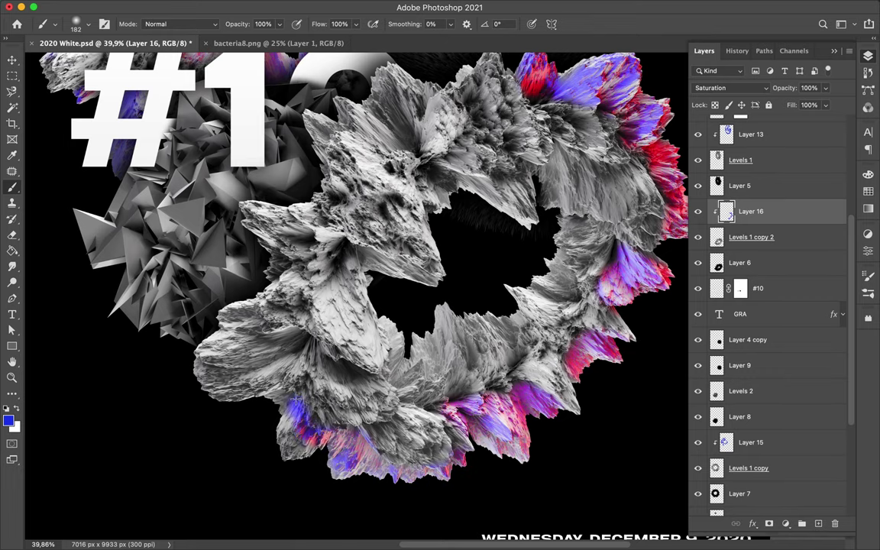
scroll(272, 410, up, 3)
scroll(273, 411, right, 1)
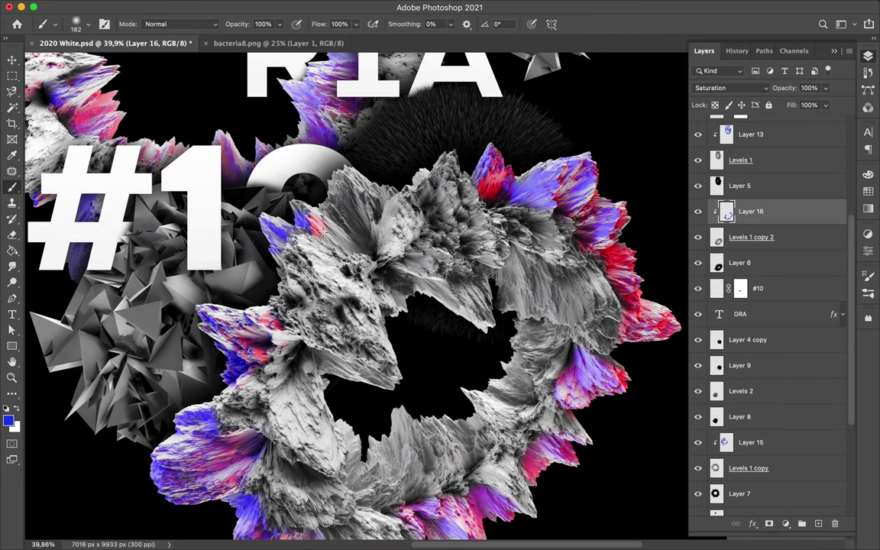
scroll(308, 397, down, 1)
drag(290, 329, 308, 397)
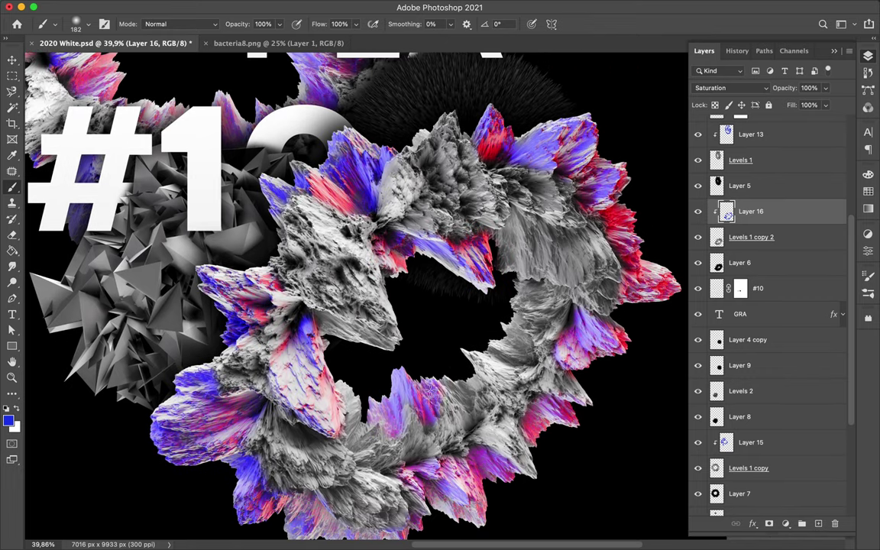
key(super+0)
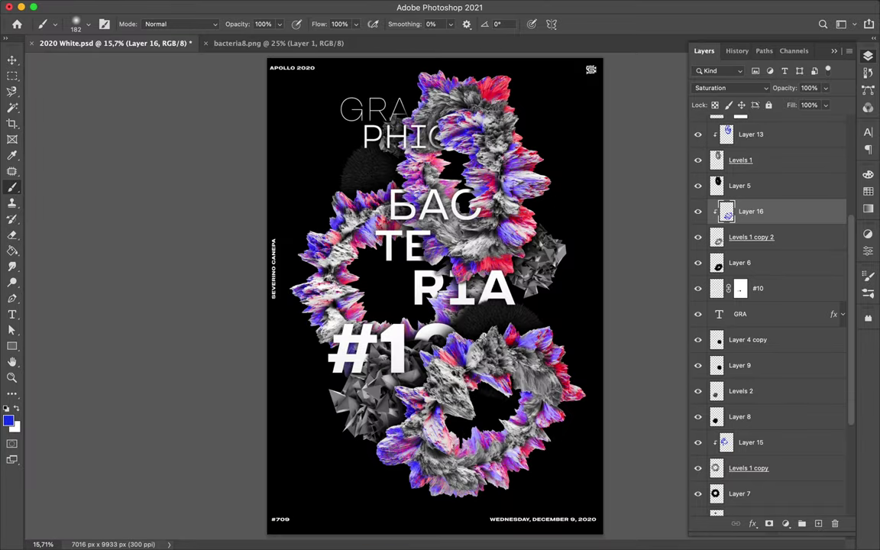
Add a Hue/Saturation adjustment and shift the hue so the ring colours turn pink.
click(785, 523)
click(802, 387)
mouse_move(756, 314)
mouse_down()
mouse_move(698, 310)
mouse_move(736, 311)
mouse_up()
mouse_move(764, 230)
mouse_down()
mouse_move(752, 489)
mouse_move(753, 199)
mouse_move(771, 282)
mouse_up()
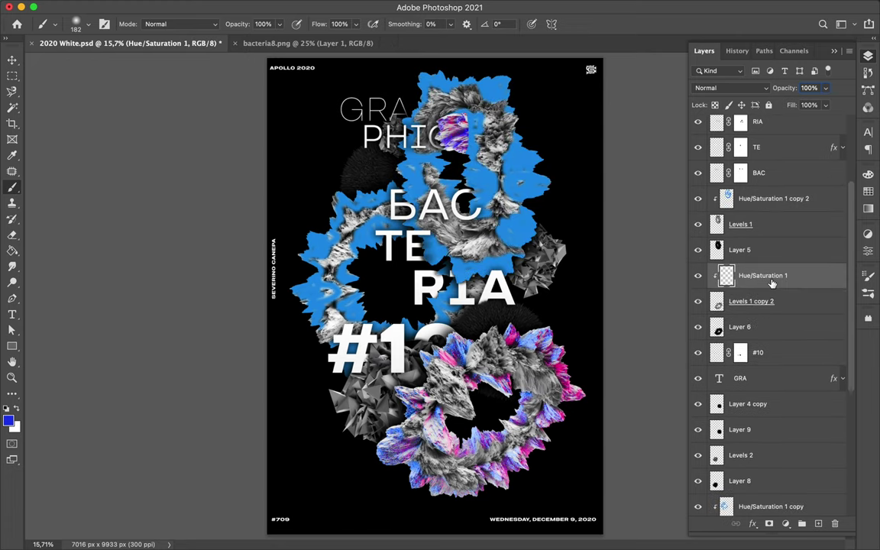
Place an adjustment copy above Layer 13 and sample the pink colour from the poster.
click(763, 198)
key(ctrl+e)
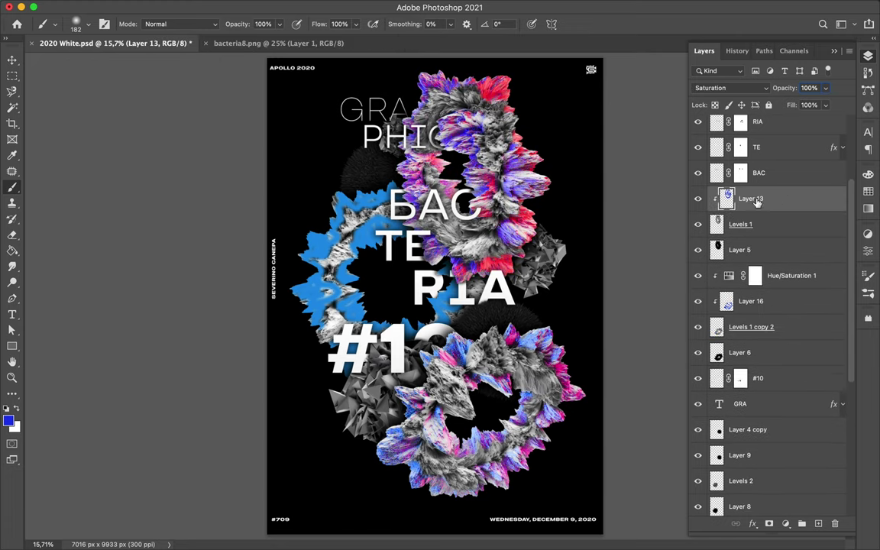
key(ctrl+z)
key(ctrl+z)
click(775, 294)
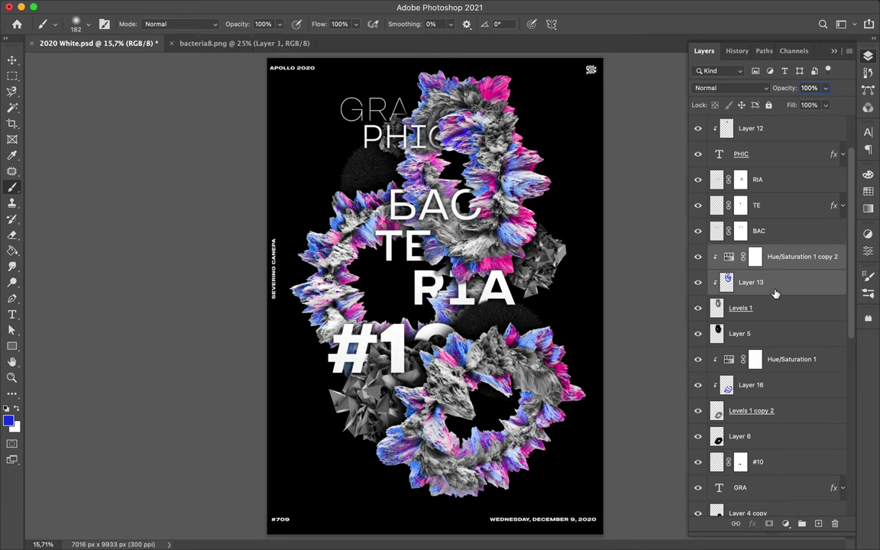
key(i)
click(458, 238)
Copy the vertical name caption to the lower left as 'SWISS MADE 100%'.
ctrl+click(265, 268)
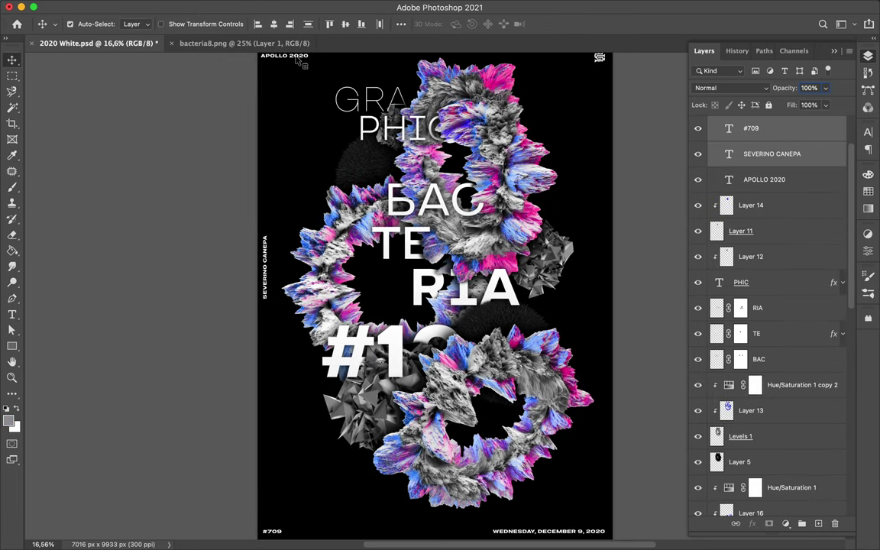
mouse_move(273, 252)
mouse_down()
mouse_move(613, 296)
mouse_move(275, 229)
mouse_up()
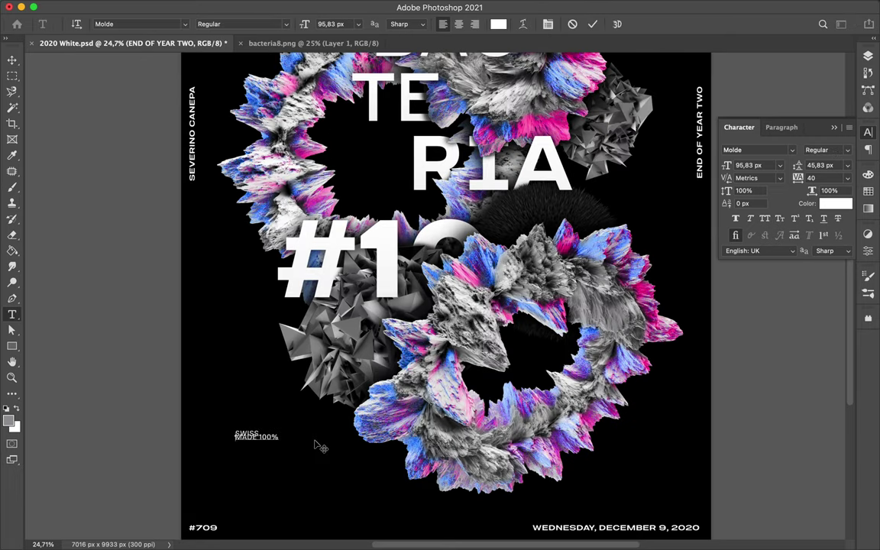
key(v)
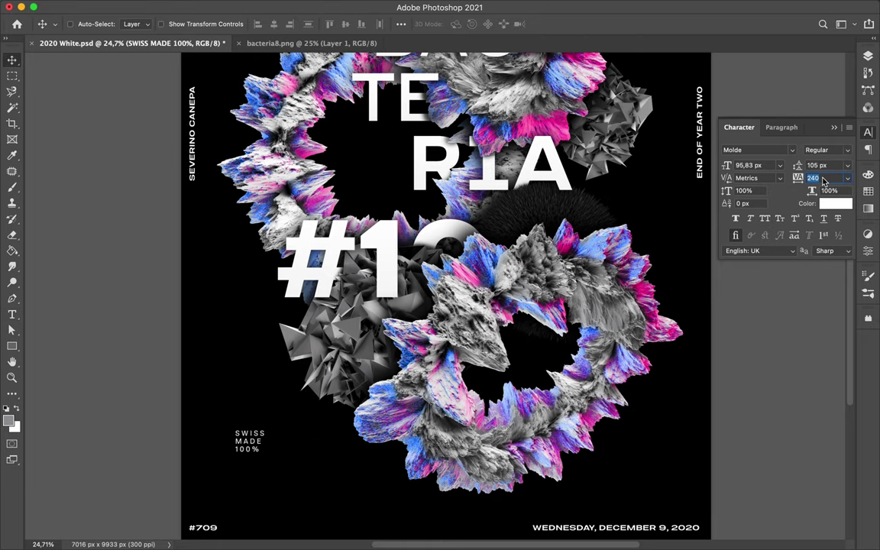
drag(269, 407, 333, 410)
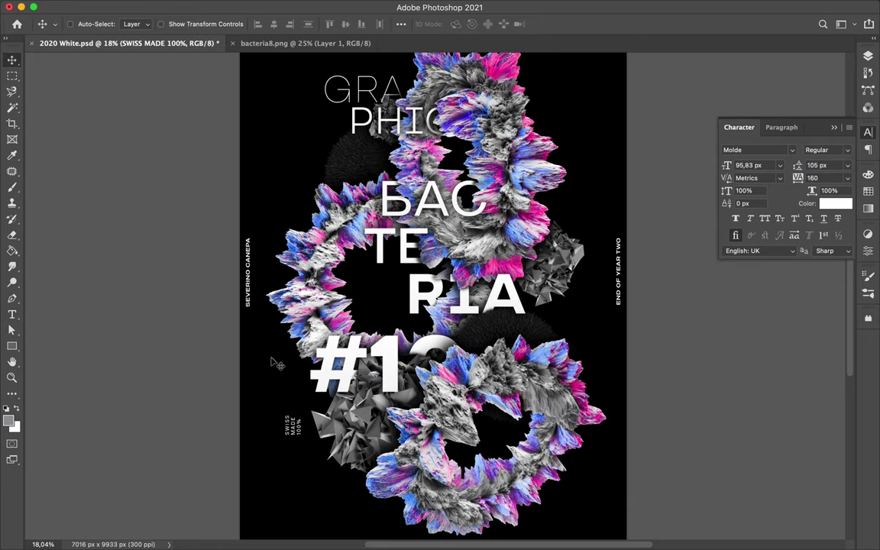
double_click(328, 405)
text(HALF PART OF THE MINI-SERIES)
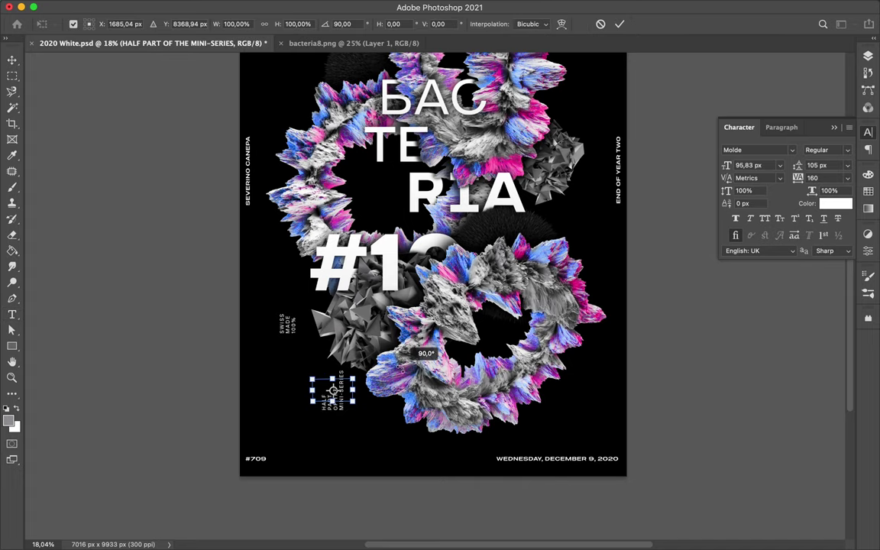
Add a 'DAILY DESIGN CHALLENGE' caption copy at the poster's top right.
drag(333, 389, 550, 207)
scroll(584, 242, up, 3)
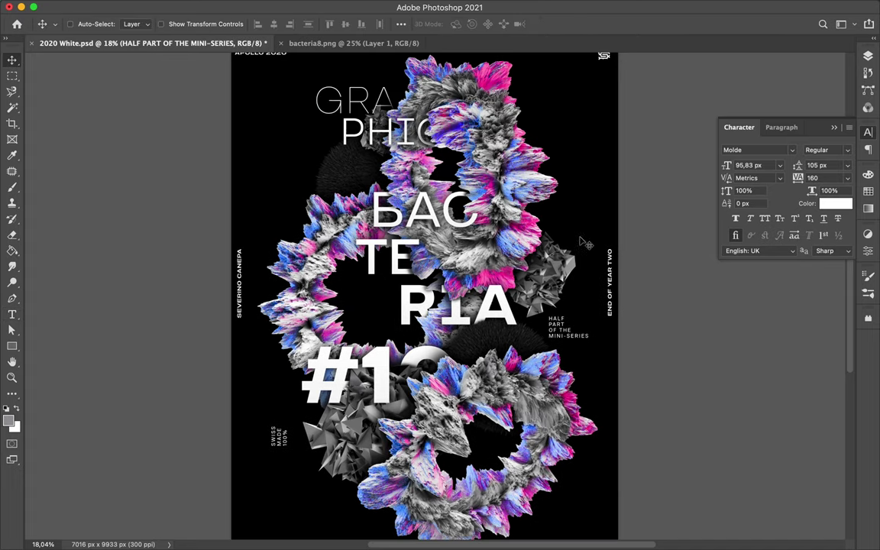
drag(579, 341, 578, 125)
double_click(554, 113)
key(ctrl+Return)
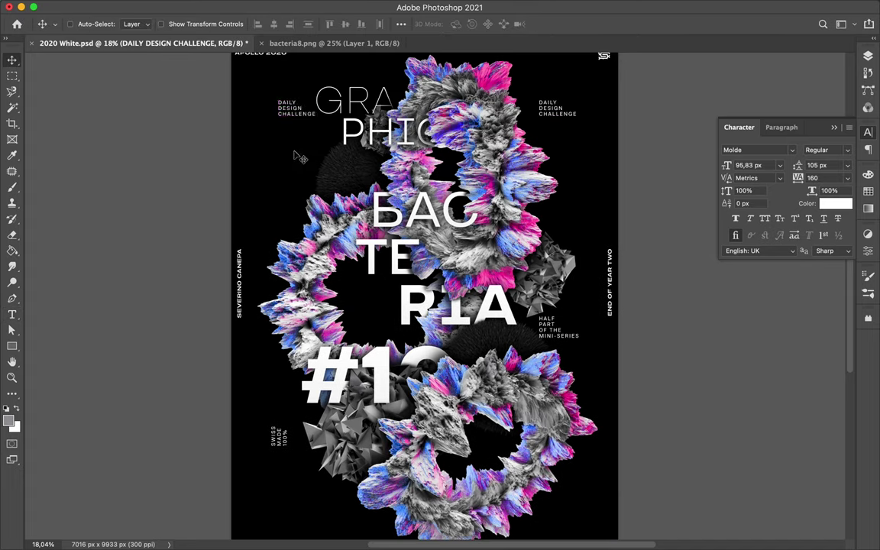
Retype the upper-left caption as 'ONE DAY ONE POSTER'.
click(277, 191)
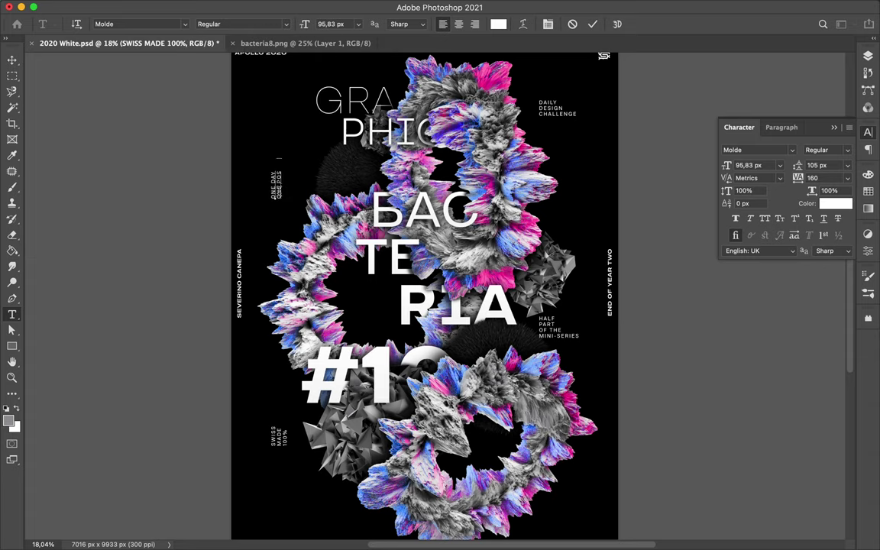
key(ctrl+Return)
key(v)
scroll(273, 178, up, 5)
Draw a thin white arrow line and chevron with the Pen tool, with no fill.
key(p)
click(268, 163)
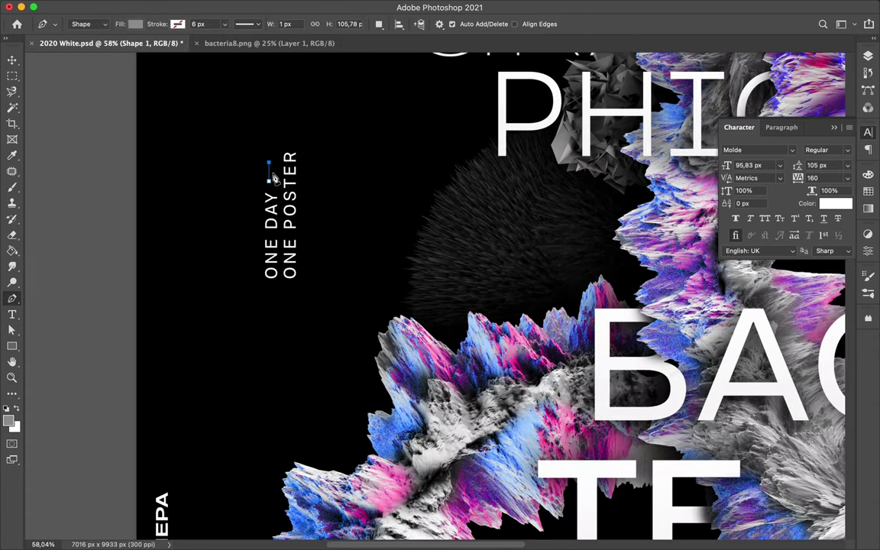
click(134, 23)
click(147, 64)
scroll(306, 183, up, 3)
key(F7)
click(319, 166)
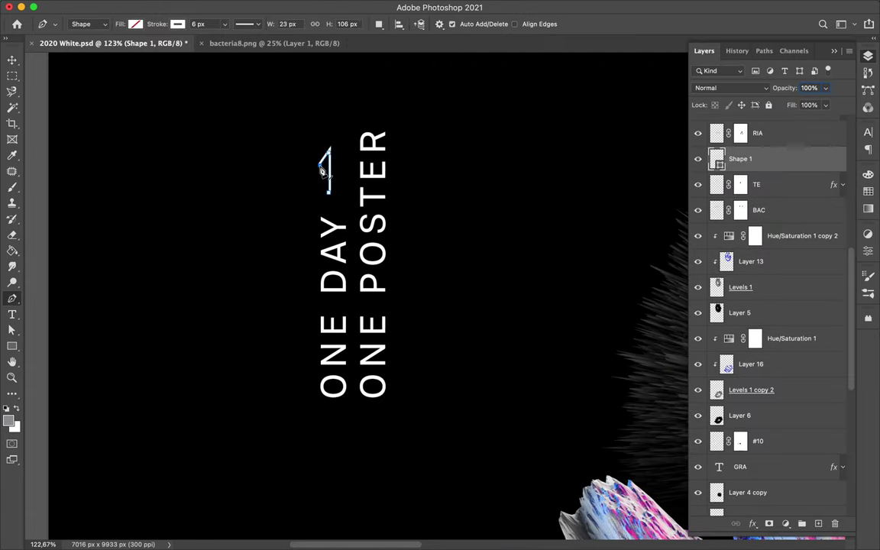
key(a)
scroll(317, 164, up, 5)
click(182, 23)
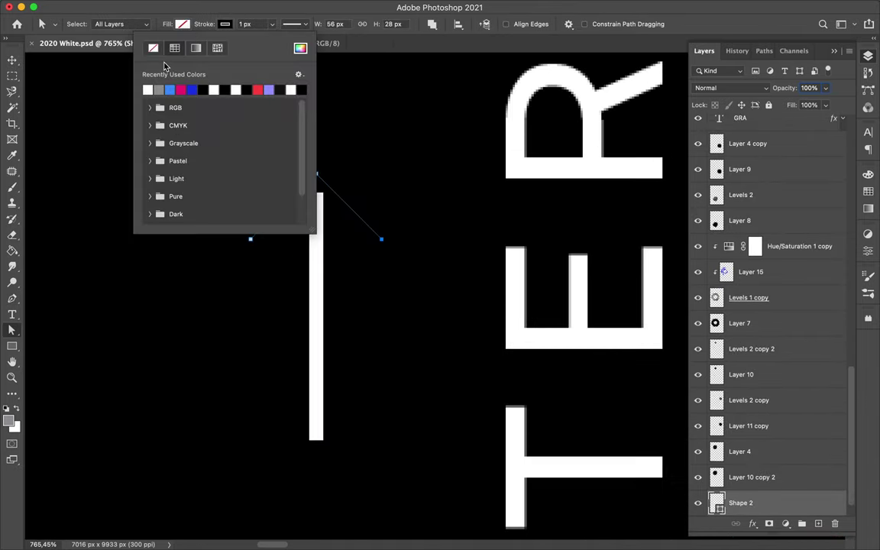
key(Escape)
key(v)
Make an enlarged copy of the arrow, moved up and left on the poster.
click(318, 290)
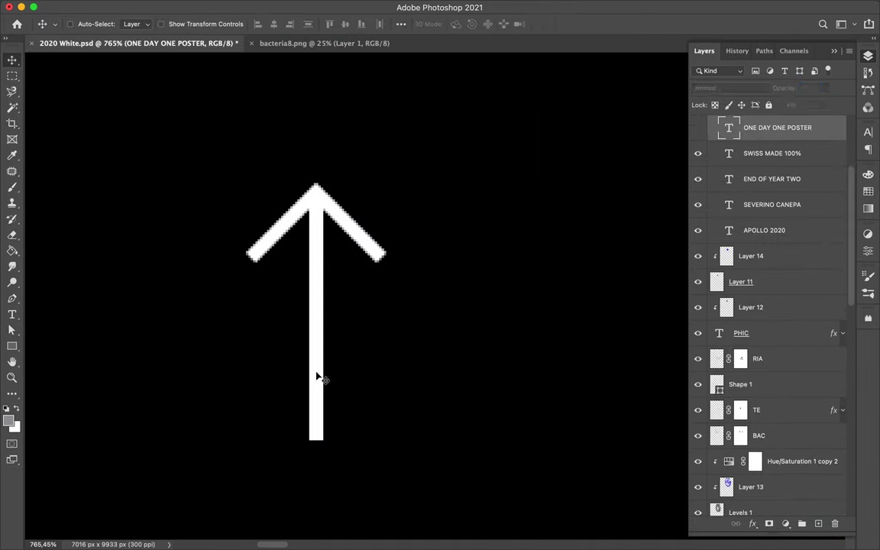
scroll(764, 344, down, 10)
click(740, 426)
shift+click(740, 451)
scroll(481, 347, down, 3)
key(ctrl+alt+t)
drag(393, 419, 269, 312)
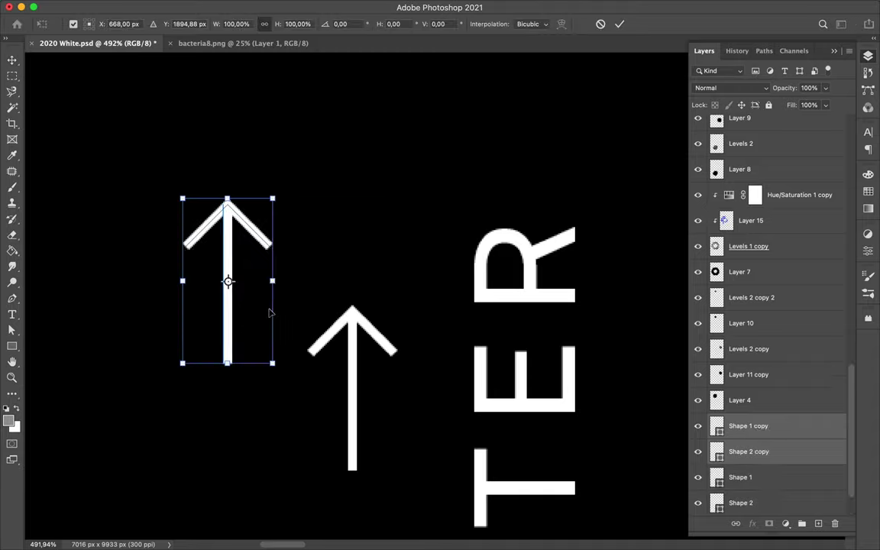
drag(182, 198, 107, 104)
key(Return)
Place copies of the small arrow beside HALF PART and SWISS MADE.
scroll(289, 76, down, 5)
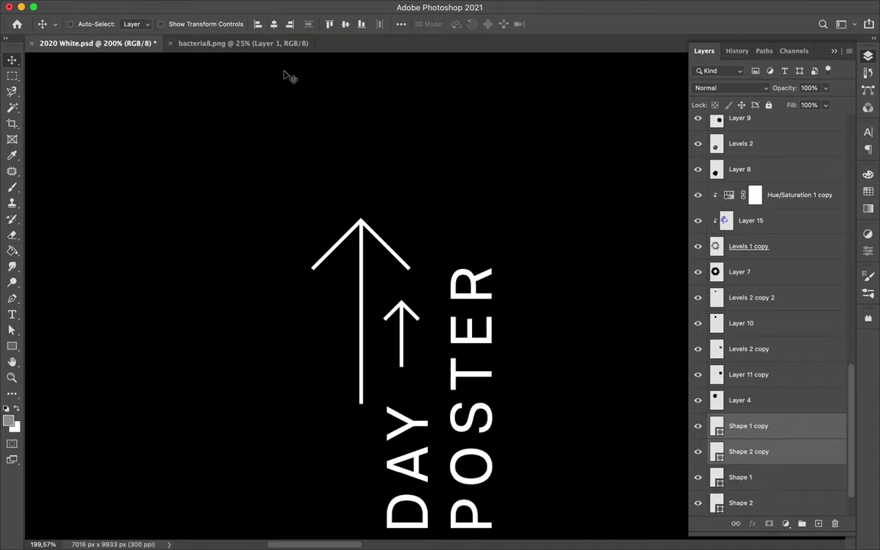
click(740, 477)
scroll(374, 374, down, 5)
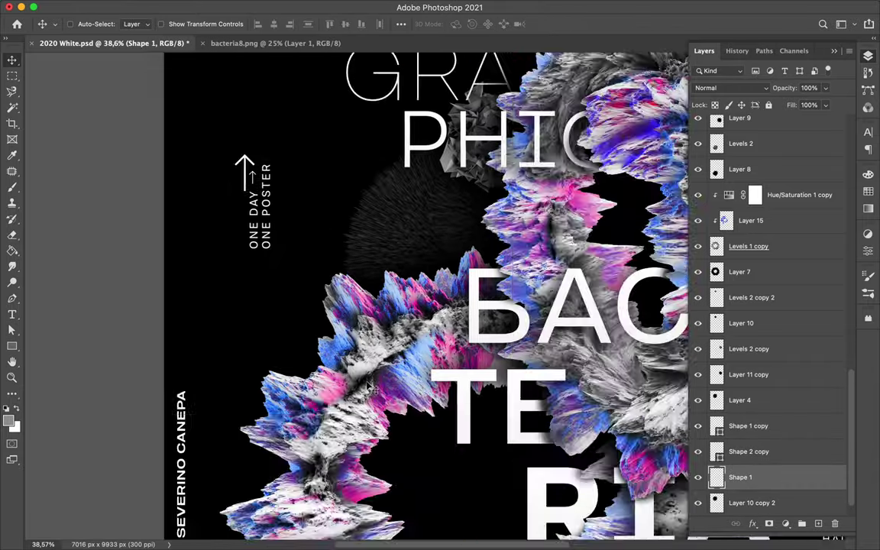
scroll(372, 388, down, 2)
drag(372, 388, 531, 364)
scroll(504, 372, up, 2)
scroll(269, 377, down, 3)
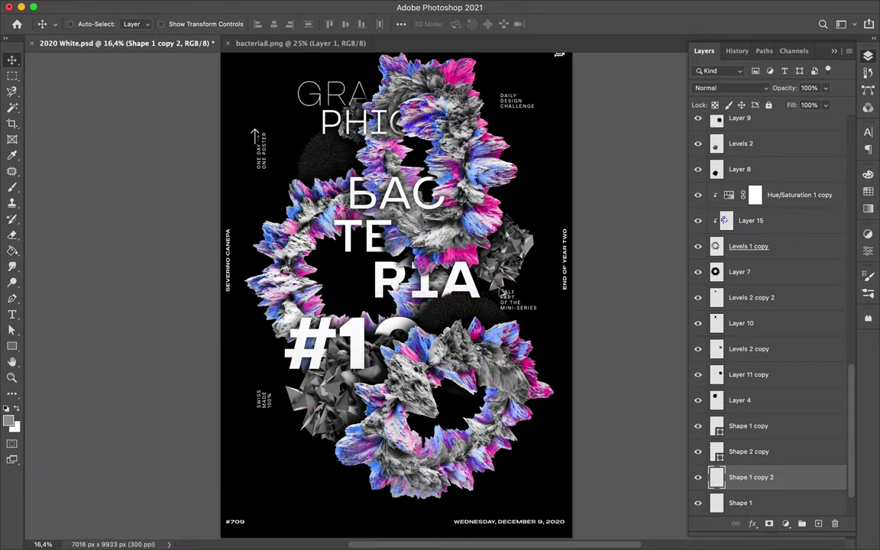
scroll(206, 229, up, 3)
drag(206, 229, 229, 221)
scroll(235, 285, down, 3)
click(745, 425)
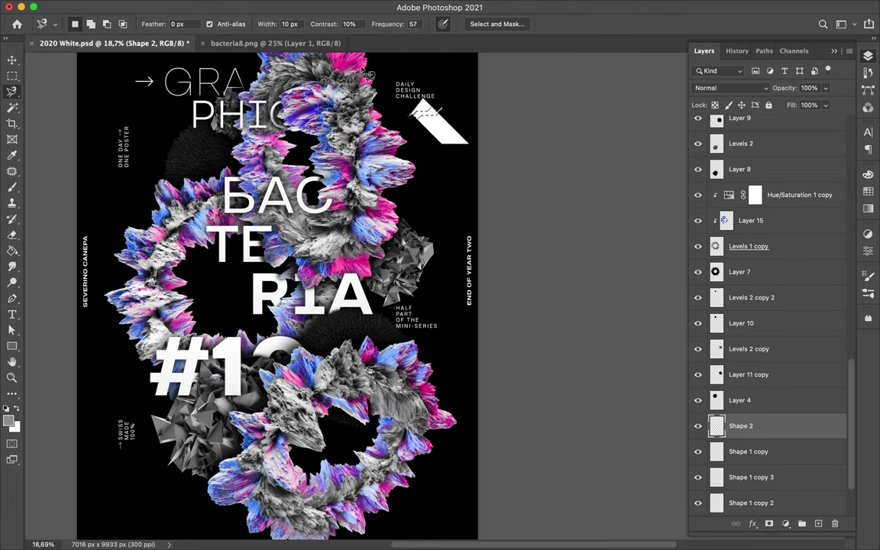
Delete the diagonal stripe, mask the chevron's lower-left, and move Hue/Saturation 2 below Shape 2.
key(Delete)
key(p)
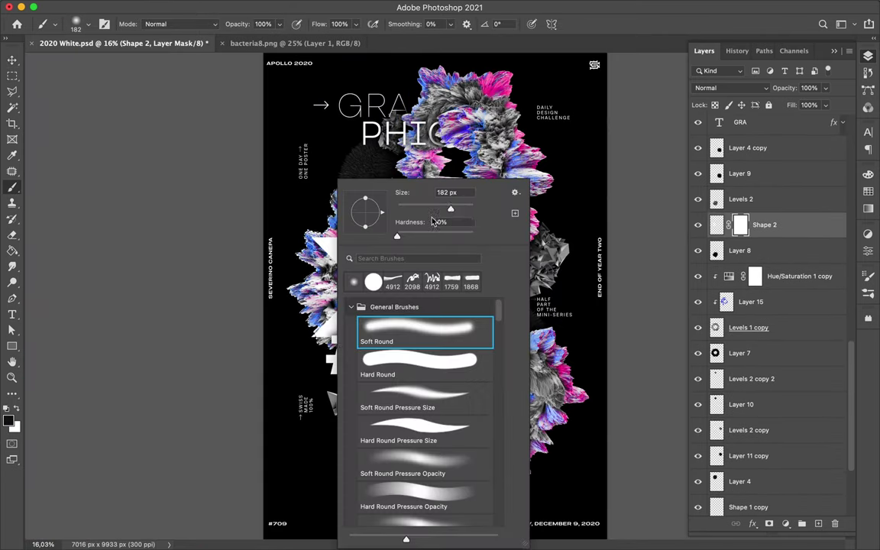
drag(365, 288, 361, 323)
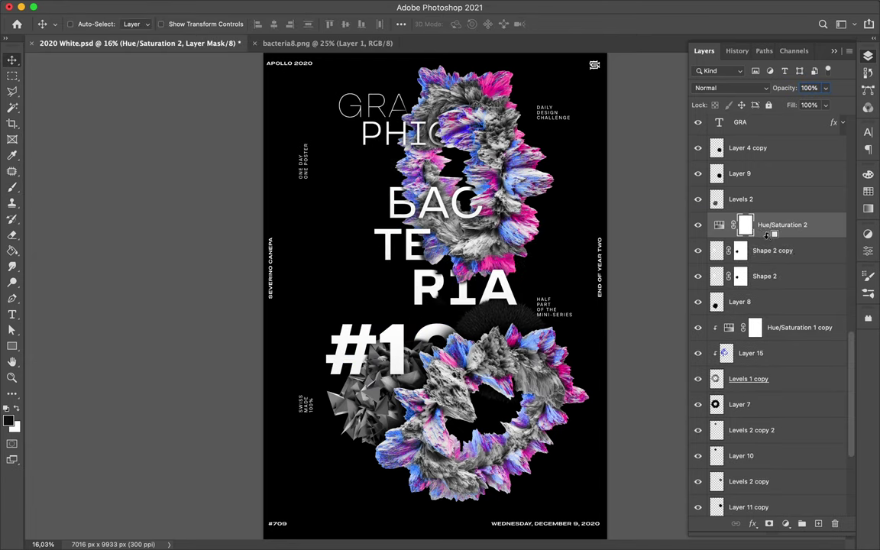
drag(763, 225, 754, 262)
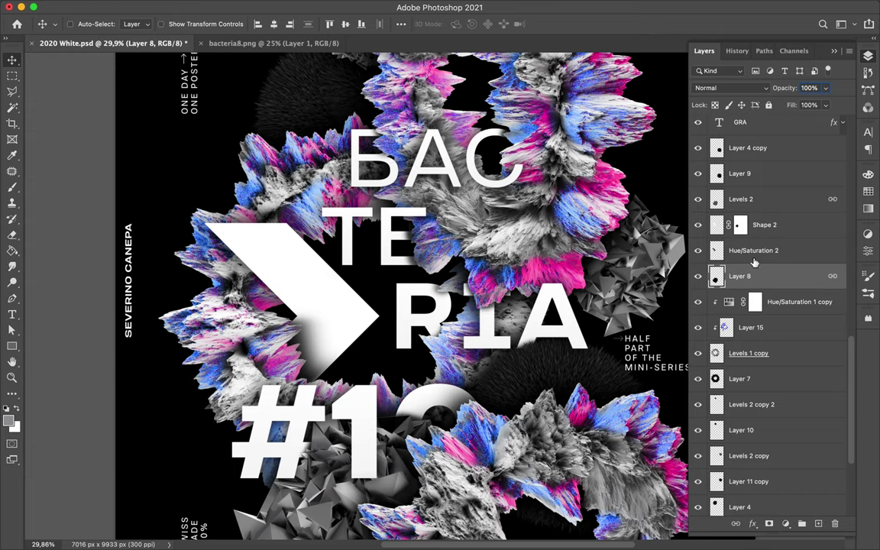
Shrink the white chevron and Shape 2 to about 62%.
click(754, 256)
shift+click(718, 229)
key(ctrl+t)
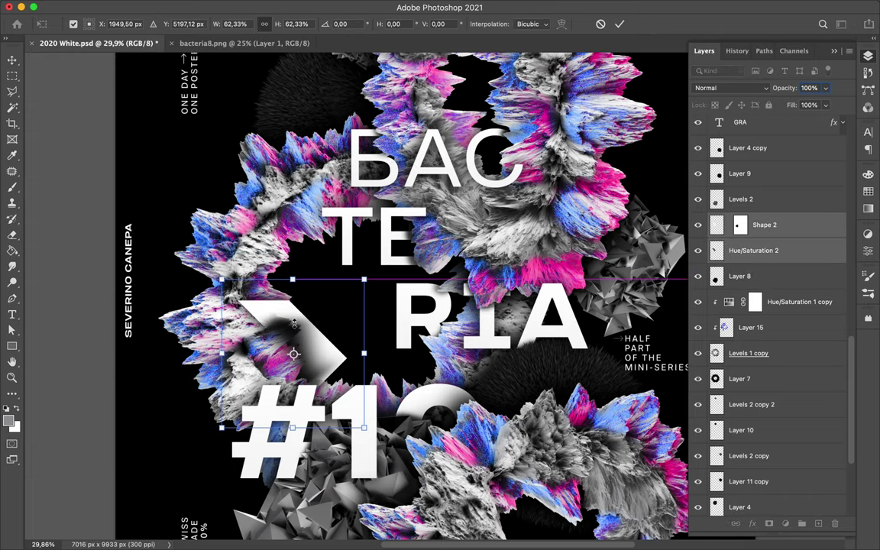
drag(409, 431, 365, 384)
key(Return)
Fit the poster in view and select Layer 4 with Layer 10 copy 2.
key(ctrl+0)
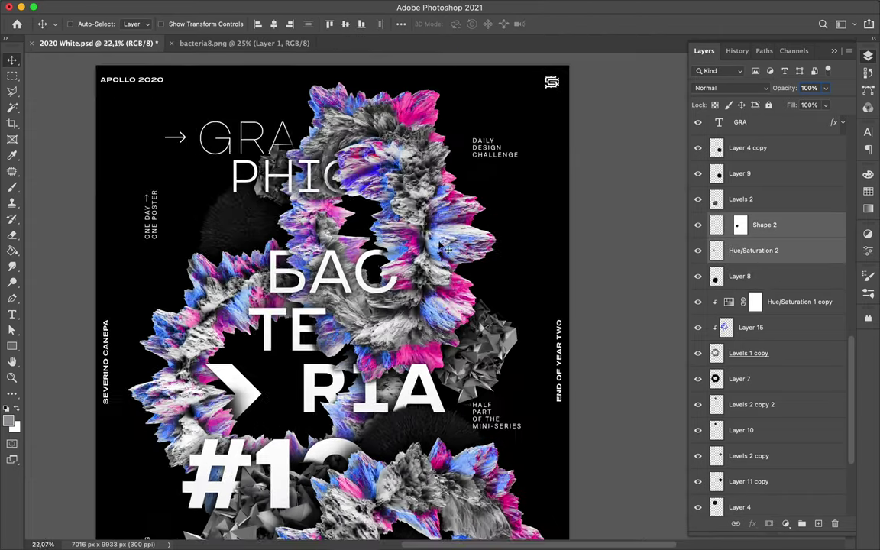
click(369, 177)
scroll(764, 382, down, 3)
click(748, 374)
Restack Layer 4 and Layer 10 copy 2 below Layer 8 and nudge the rings down.
shift+click(740, 350)
drag(739, 350, 744, 76)
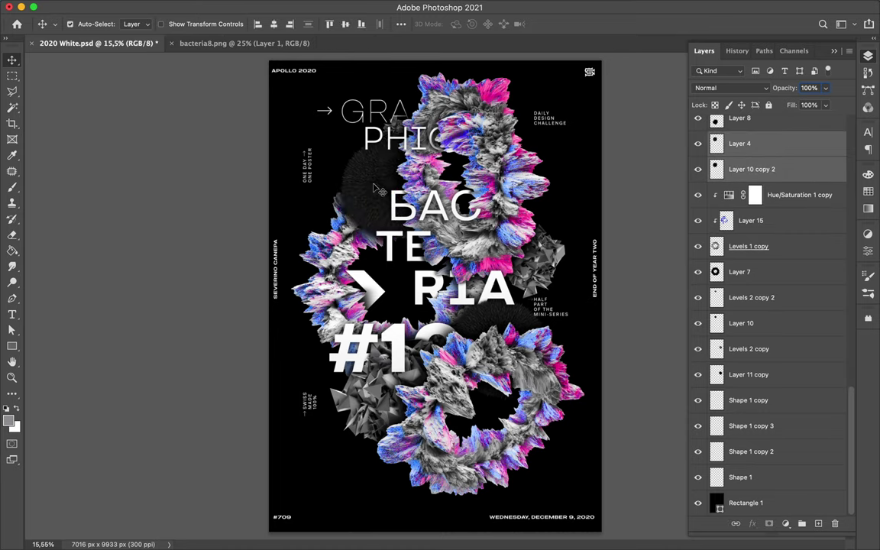
drag(387, 150, 388, 174)
click(741, 323)
shift+click(753, 305)
Move the Shape 1 copy 5 arrow layer above Layer 8.
scroll(368, 180, up, 3)
ctrl+click(118, 168)
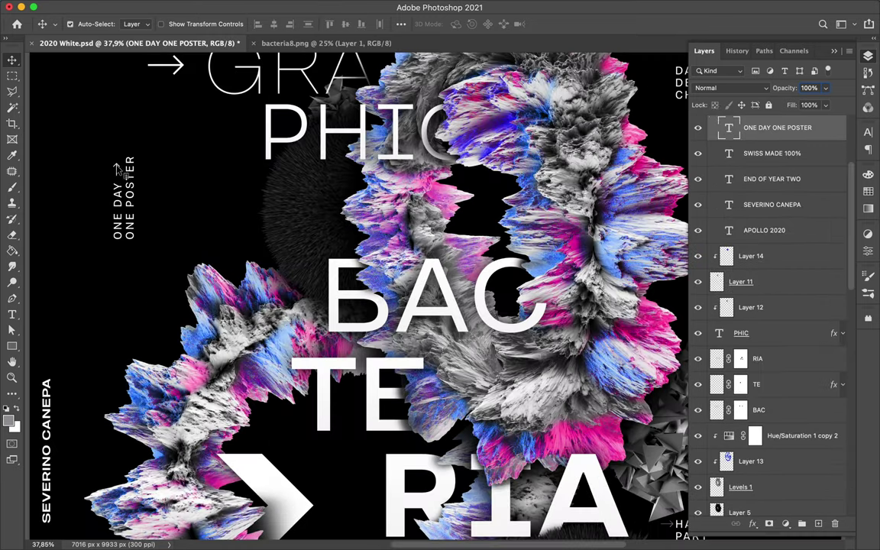
scroll(118, 168, down, 3)
scroll(570, 98, up, 5)
scroll(776, 192, up, 5)
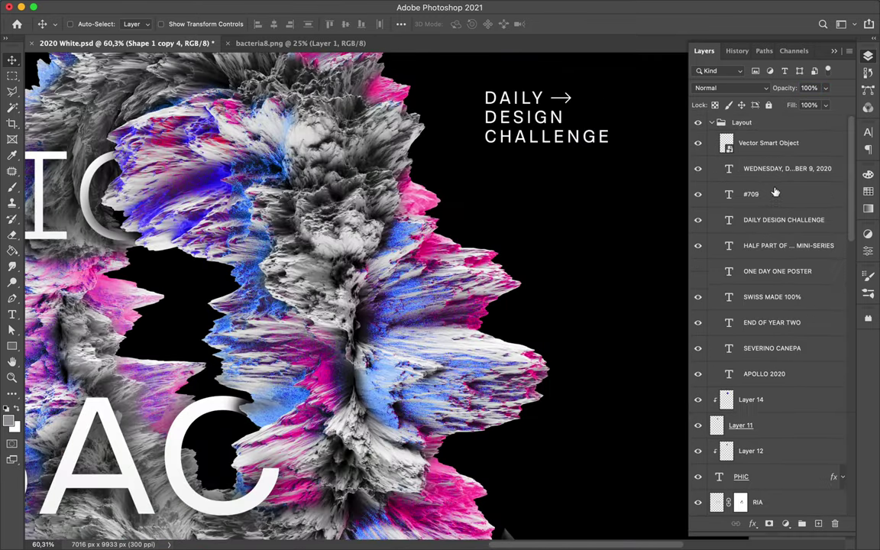
scroll(334, 294, down, 5)
scroll(334, 294, down, 2)
ctrl+click(283, 458)
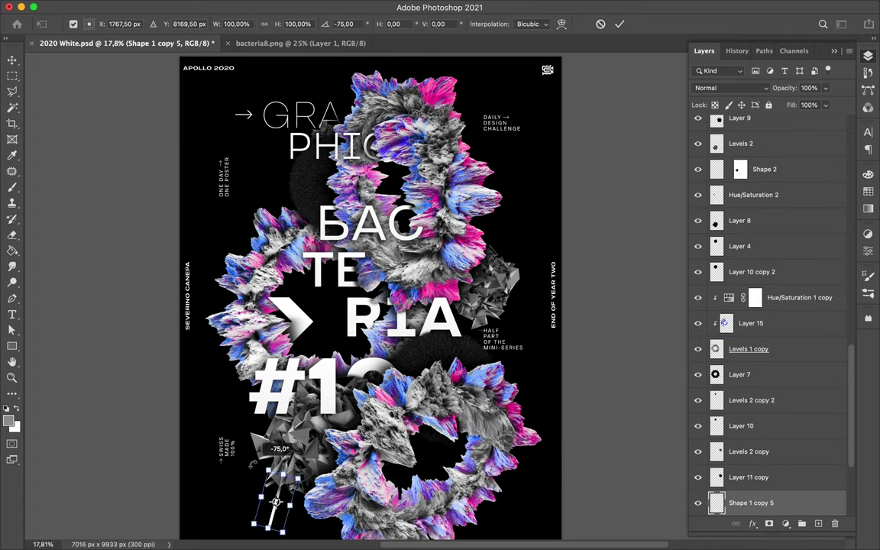
drag(756, 501, 764, 210)
Duplicate the arrow into a dark shadow: Hue/Saturation lightness -100 and Gaussian Blur radius 70.7.
key(ctrl+j)
click(785, 524)
click(809, 329)
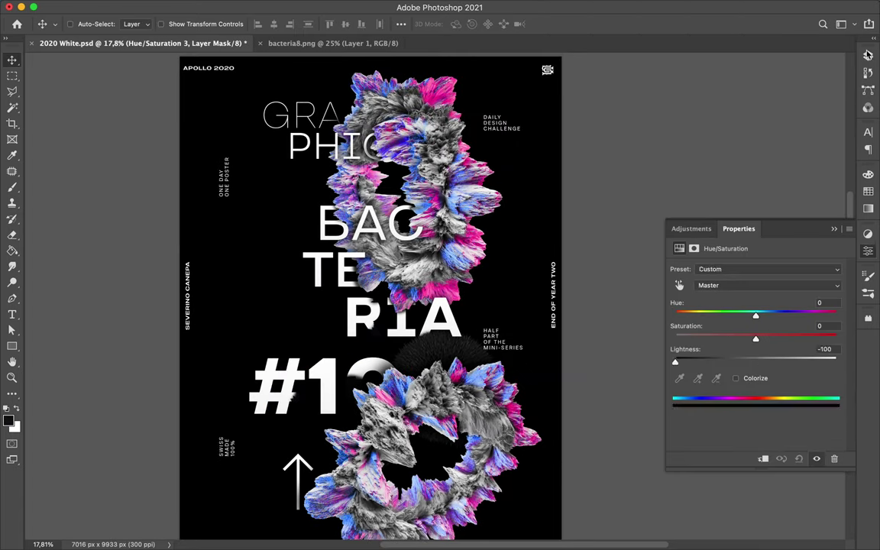
click(403, 6)
click(481, 214)
click(810, 90)
scroll(313, 344, up, 3)
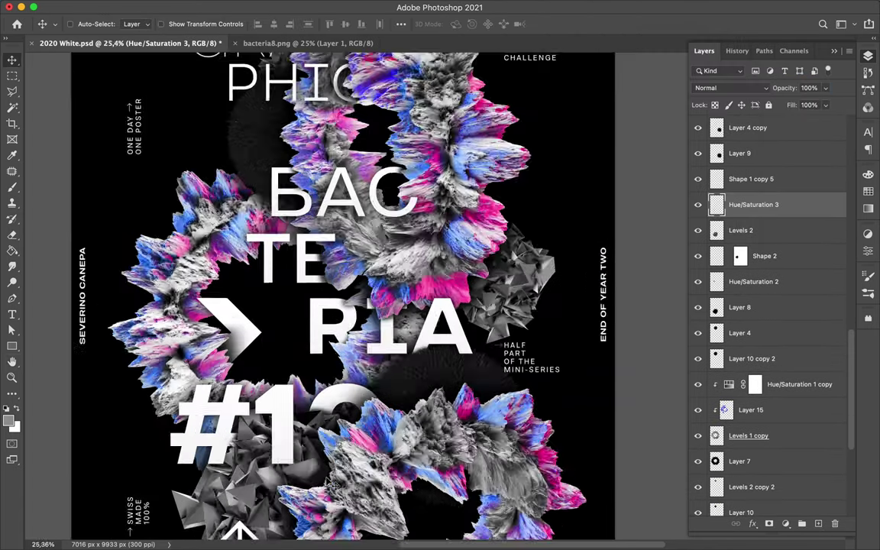
scroll(313, 344, up, 4)
key(ctrl+alt+f)
click(703, 71)
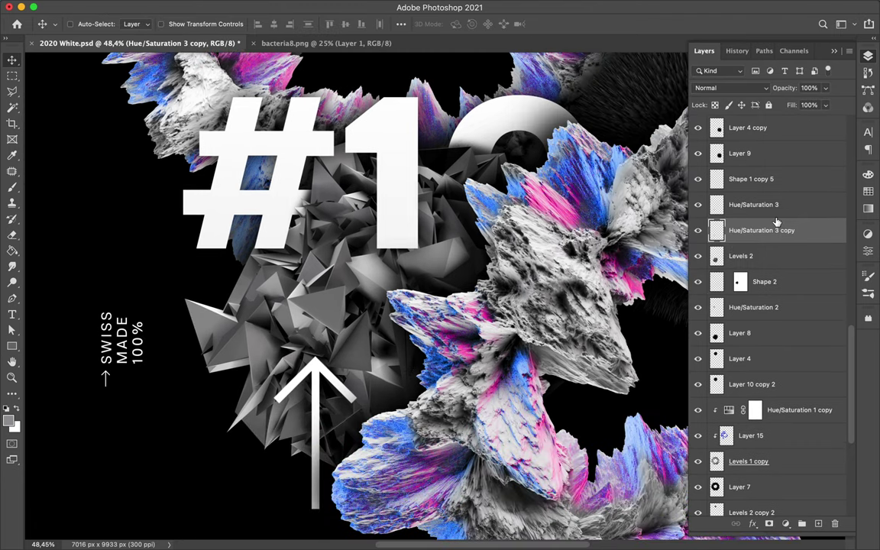
scroll(423, 305, down, 5)
Draw a pink square inside the lower ring with the Rectangle tool.
key(u)
mouse_move(435, 309)
mouse_down()
mouse_move(458, 328)
mouse_move(468, 369)
mouse_up()
key(alt+period)
Set Layer 6 to Multiply blend mode with 77% fill.
click(868, 56)
click(730, 88)
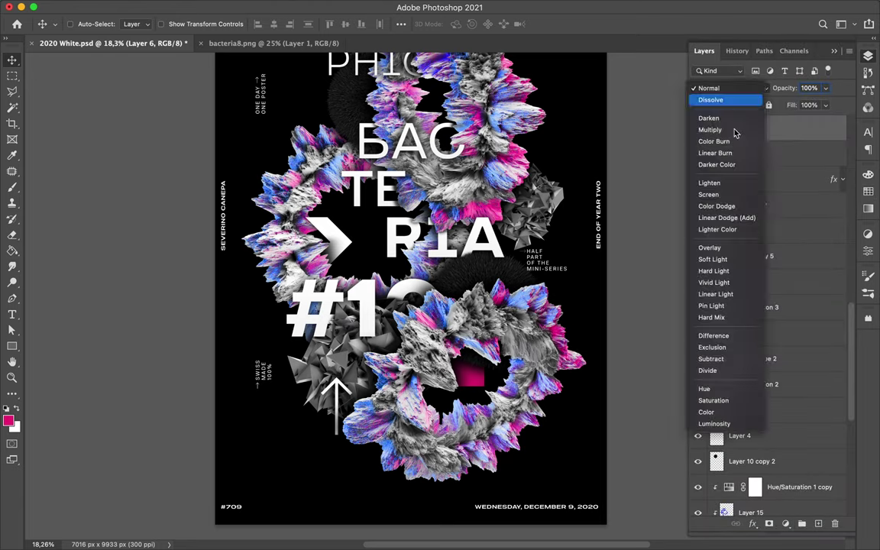
click(726, 131)
drag(825, 104, 814, 124)
Duplicate the pink square, recolour the copy blue, and place it near the poster centre.
click(745, 281)
drag(470, 374, 382, 220)
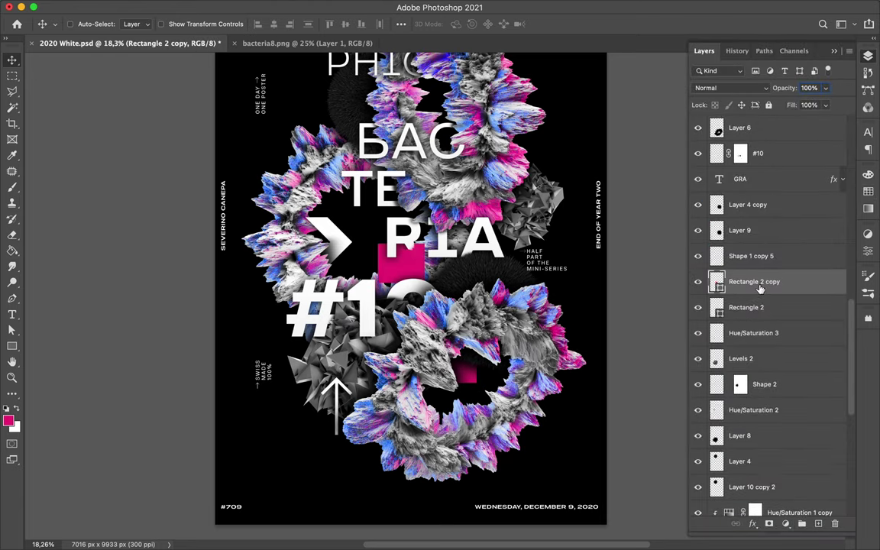
drag(752, 281, 753, 450)
click(867, 190)
click(790, 261)
drag(383, 220, 376, 261)
scroll(377, 261, up, 3)
scroll(376, 260, down, 5)
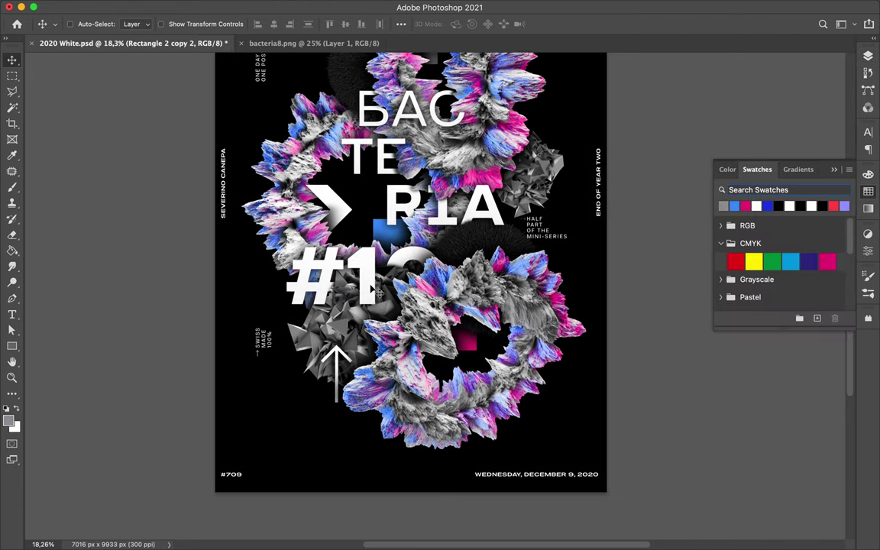
Move the END OF YEAR TWO text down on the poster.
key(ctrl+0)
click(867, 56)
click(783, 219)
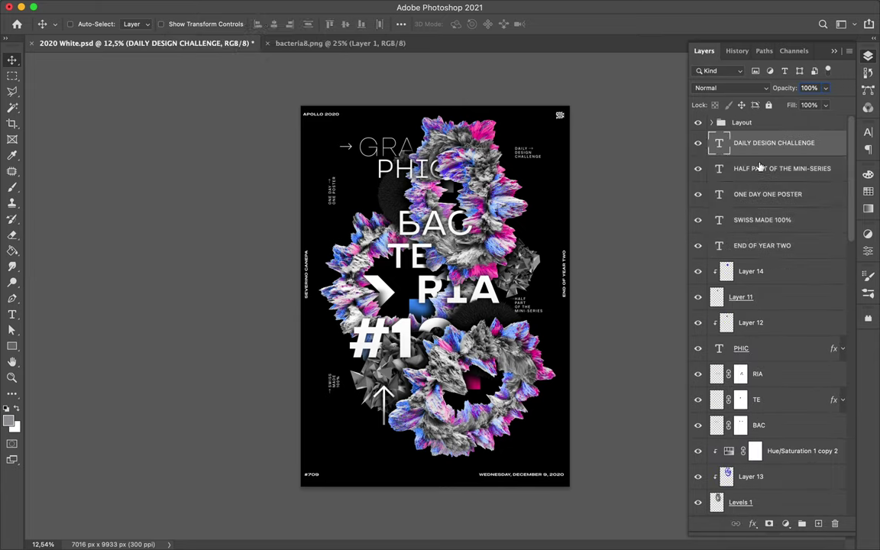
drag(458, 244, 458, 271)
drag(565, 280, 566, 273)
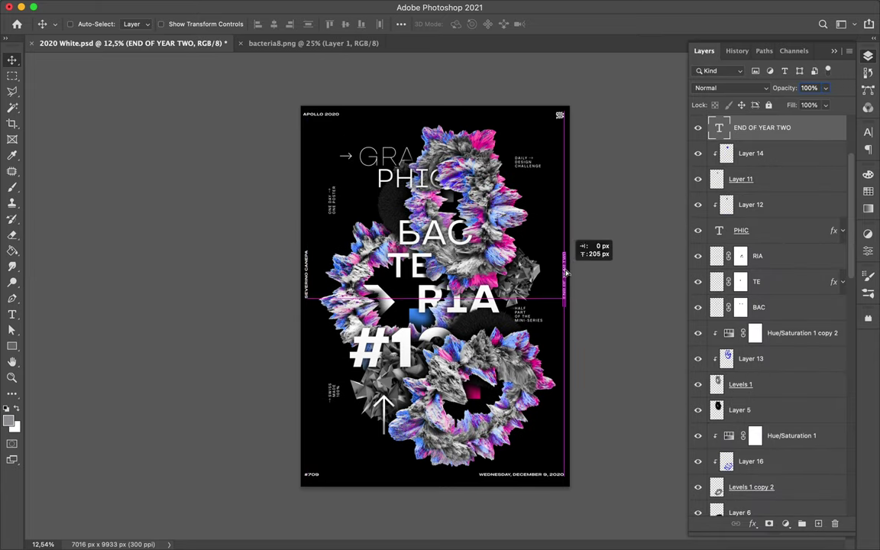
drag(317, 263, 569, 268)
scroll(307, 196, up, 2)
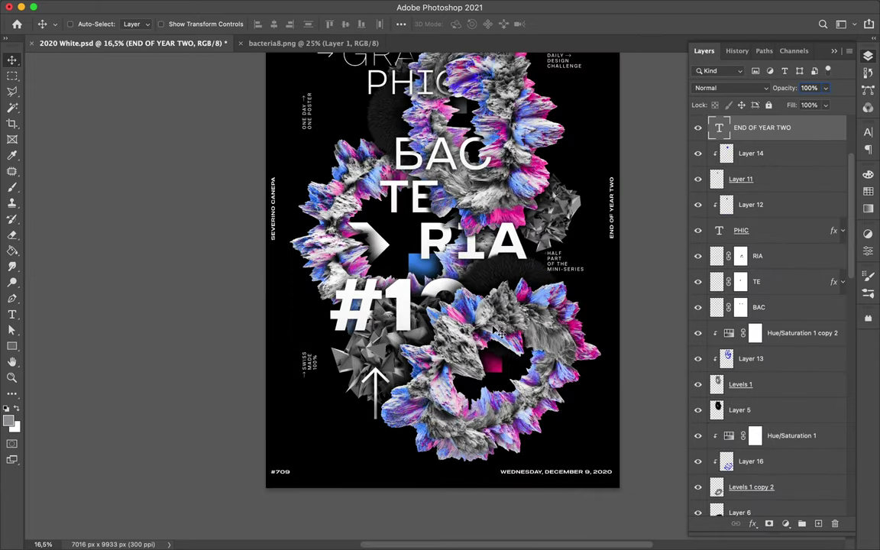
scroll(308, 195, up, 2)
scroll(307, 196, up, 2)
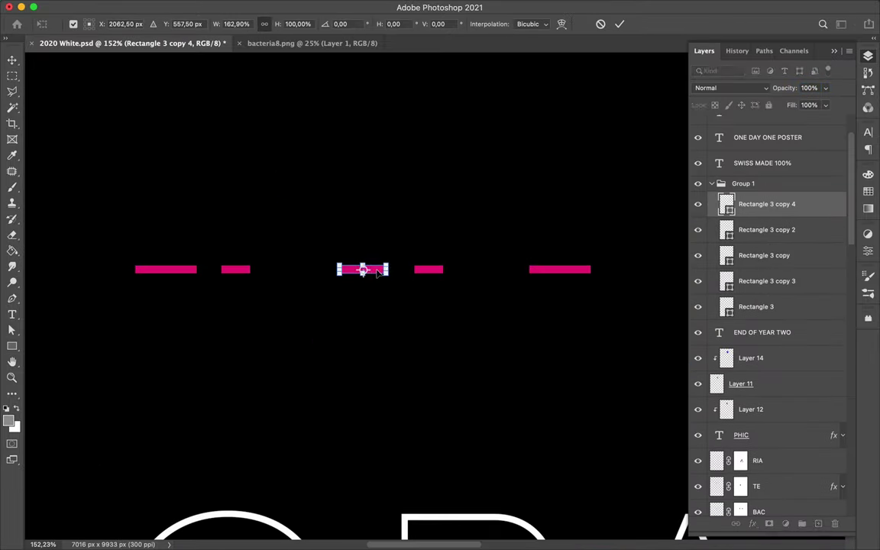
Extend the top glitch bar with rectangle copies and make them white.
mouse_move(366, 267)
mouse_down()
mouse_move(611, 283)
mouse_move(471, 251)
mouse_move(520, 269)
mouse_move(500, 281)
mouse_move(130, 281)
mouse_move(419, 259)
mouse_move(365, 264)
mouse_move(625, 256)
mouse_up()
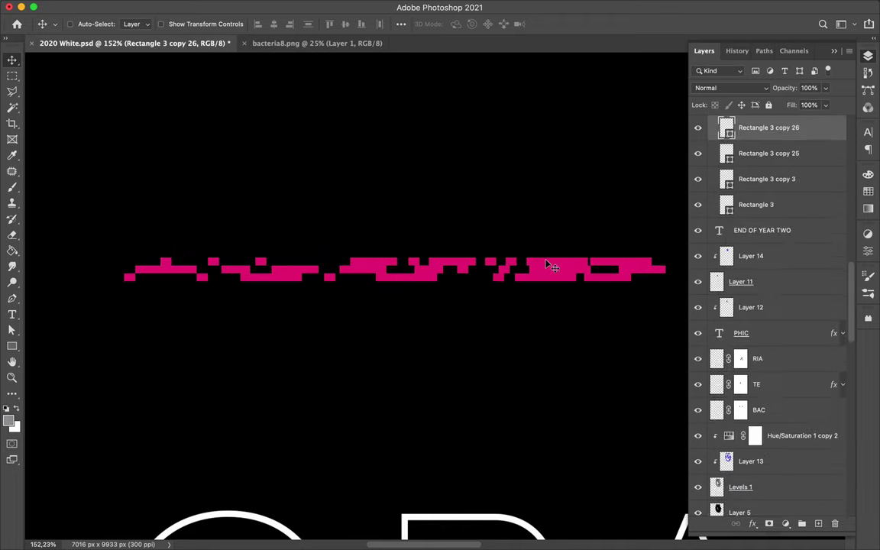
key(a)
click(256, 43)
click(148, 88)
key(ctrl+minus)
key(ctrl+minus)
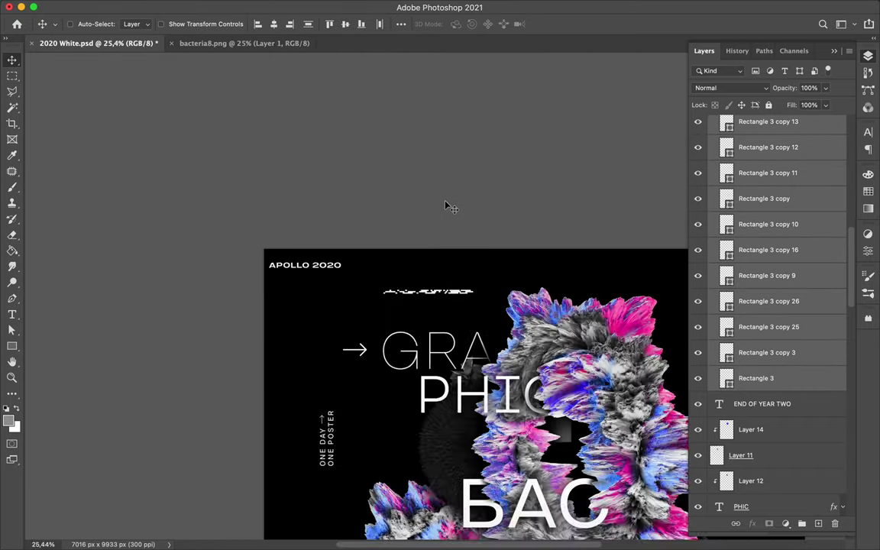
key(ctrl+g)
Duplicate the glitch bar, rotate it vertical, and move it to the right edge.
drag(407, 157, 407, 152)
key(ctrl+t)
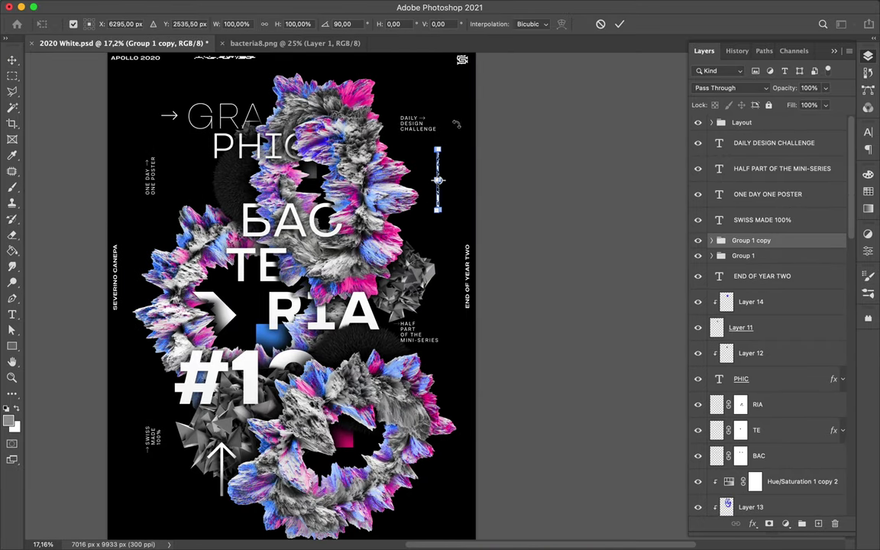
key(Return)
mouse_move(393, 191)
mouse_down()
mouse_move(474, 516)
mouse_move(473, 465)
mouse_up()
key(ctrl+0)
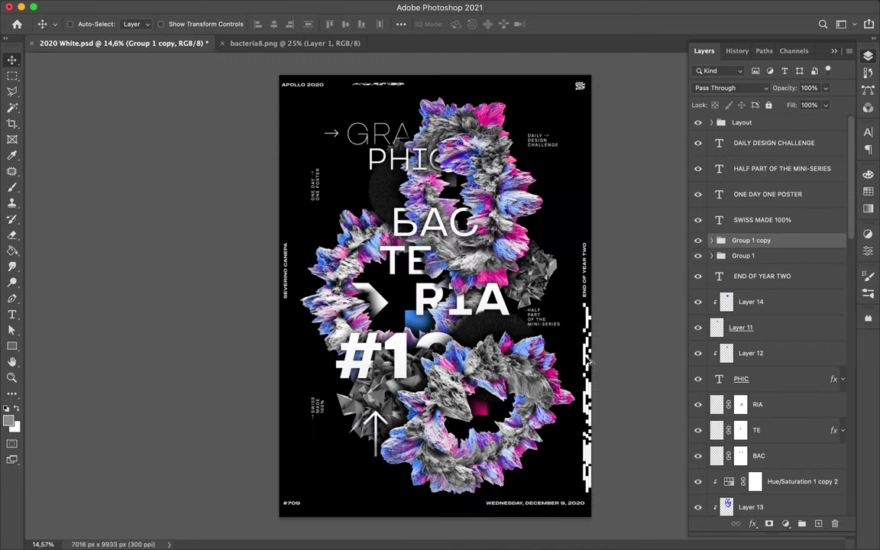
scroll(291, 191, up, 5)
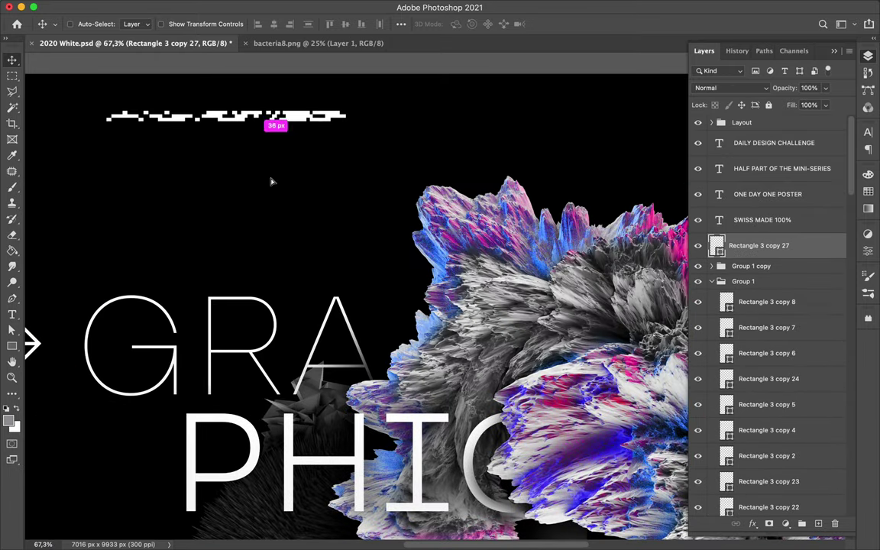
Duplicate small white dashes into a long dashed line grouped as Group 2.
mouse_move(271, 180)
mouse_down()
mouse_move(268, 214)
mouse_move(285, 134)
mouse_up()
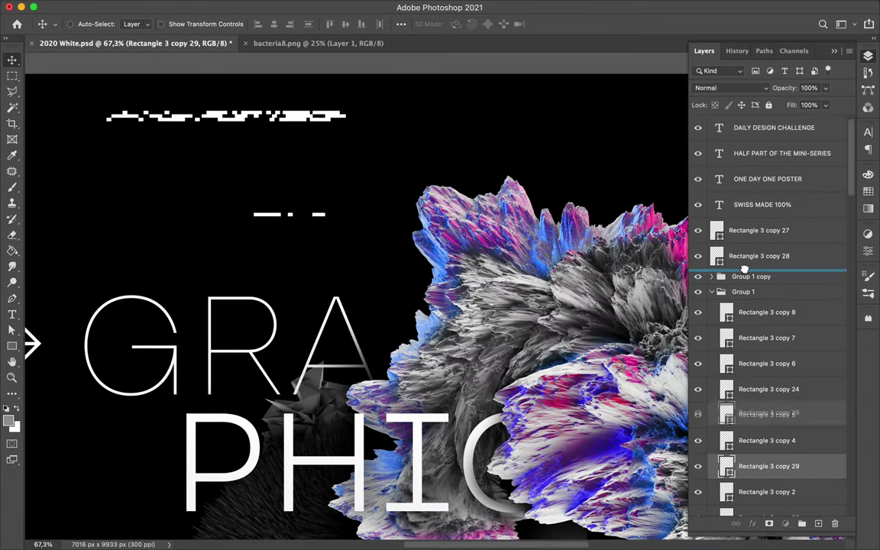
drag(752, 261, 782, 298)
key(ctrl+g)
scroll(364, 268, up, 2)
mouse_move(364, 268)
mouse_down()
mouse_move(458, 264)
mouse_move(233, 271)
mouse_up()
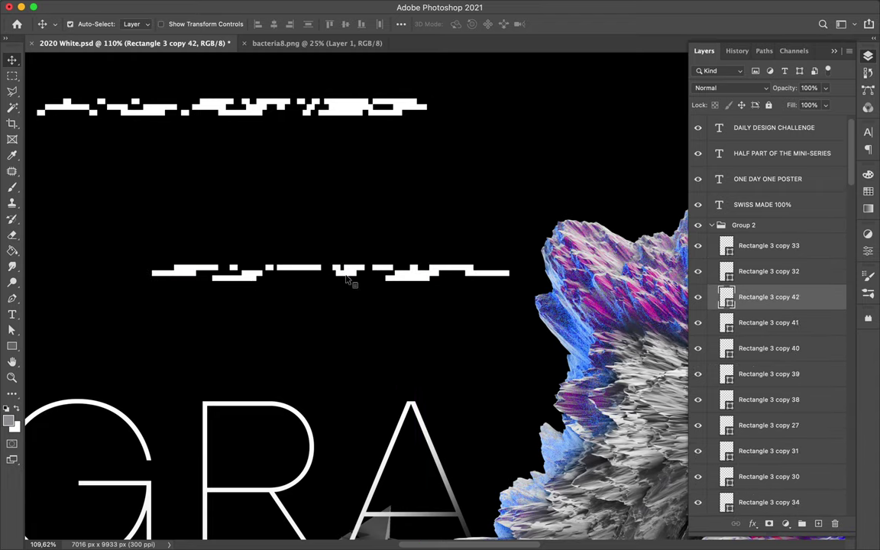
drag(348, 281, 501, 281)
Move the Group 2 glitch bar into place on the full poster.
key(ctrl+0)
scroll(338, 443, up, 2)
mouse_move(344, 428)
mouse_down()
mouse_move(338, 443)
mouse_move(364, 480)
mouse_up()
scroll(364, 480, up, 2)
key(ctrl+t)
key(Return)
Draw a thin diagonal line at the left edge, duplicate it, group both, and save.
scroll(662, 361, up, 5)
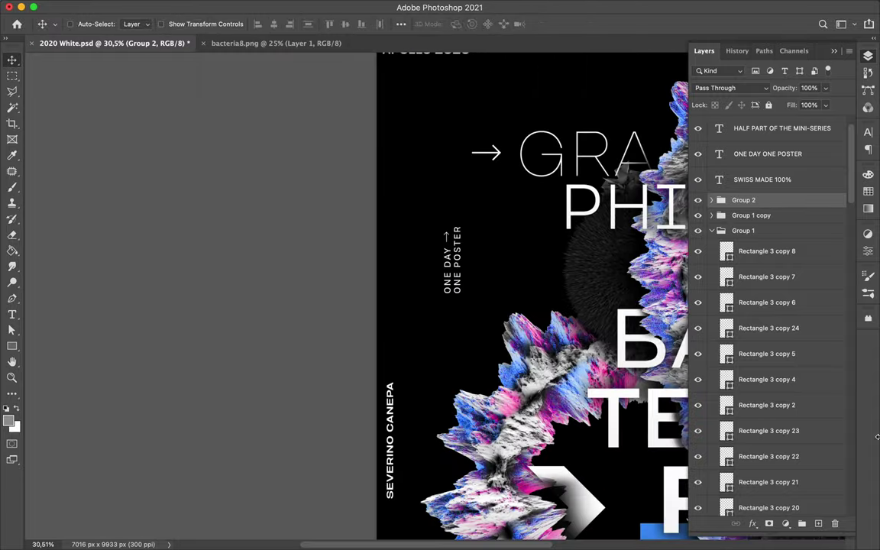
key(u)
drag(366, 104, 390, 82)
key(v)
scroll(388, 153, up, 3)
drag(373, 220, 374, 219)
key(ctrl+g)
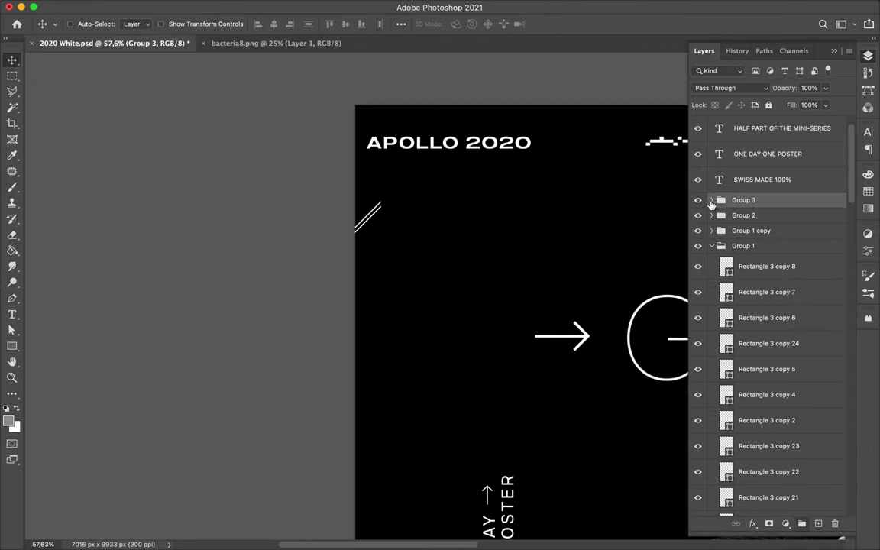
click(711, 199)
key(ctrl+s)
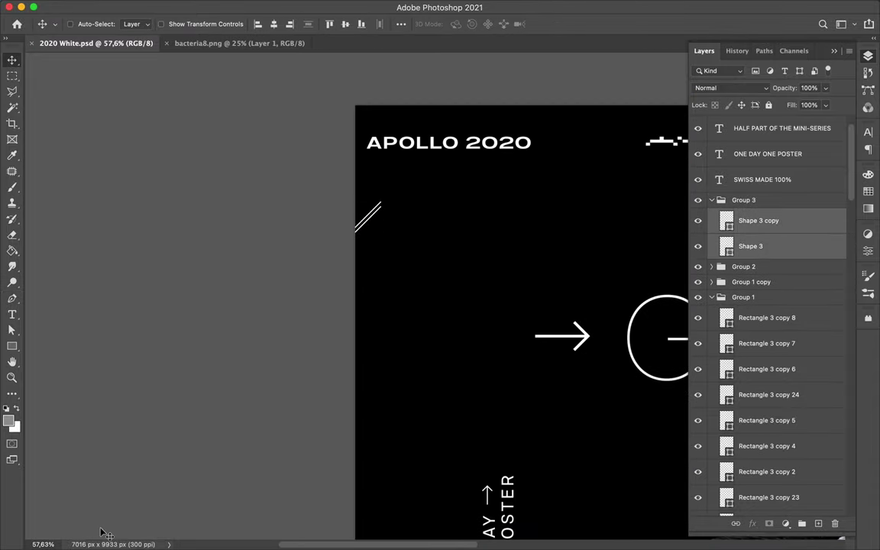
Repeat the line duplication into more hatch stripes and copy them downward.
drag(373, 227, 373, 229)
key(ctrl+alt+shift+t)
key(ctrl+alt+shift+t)
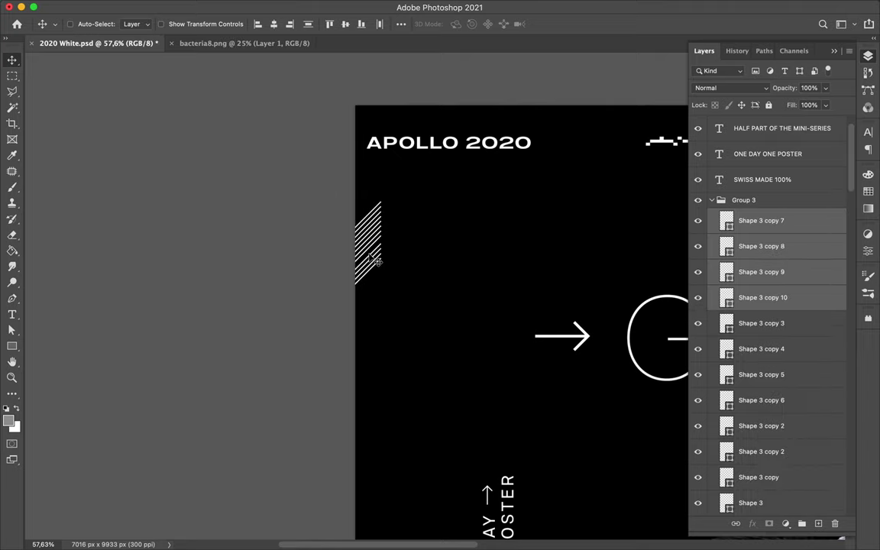
drag(374, 263, 365, 410)
key(a)
key(v)
scroll(301, 298, down, 3)
Scroll to preview the finished poster with its left-edge hatch lines.
scroll(148, 403, down, 2)
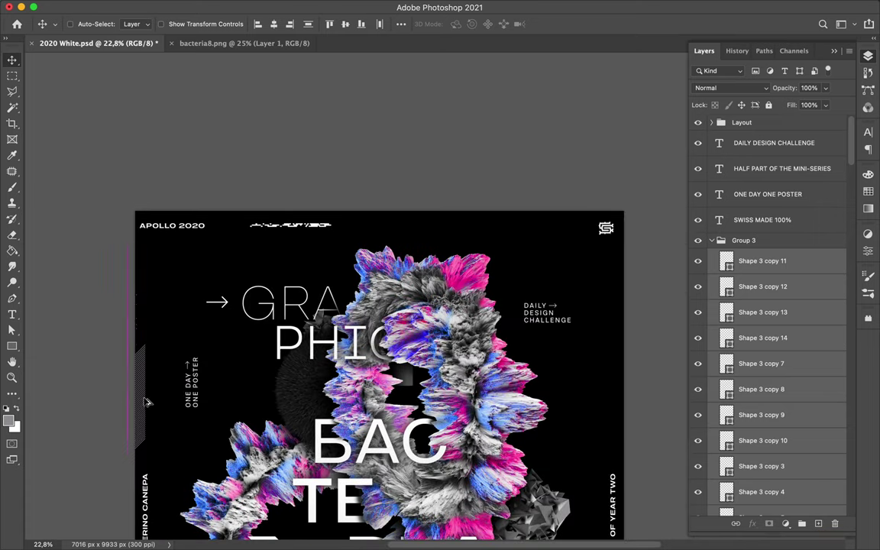